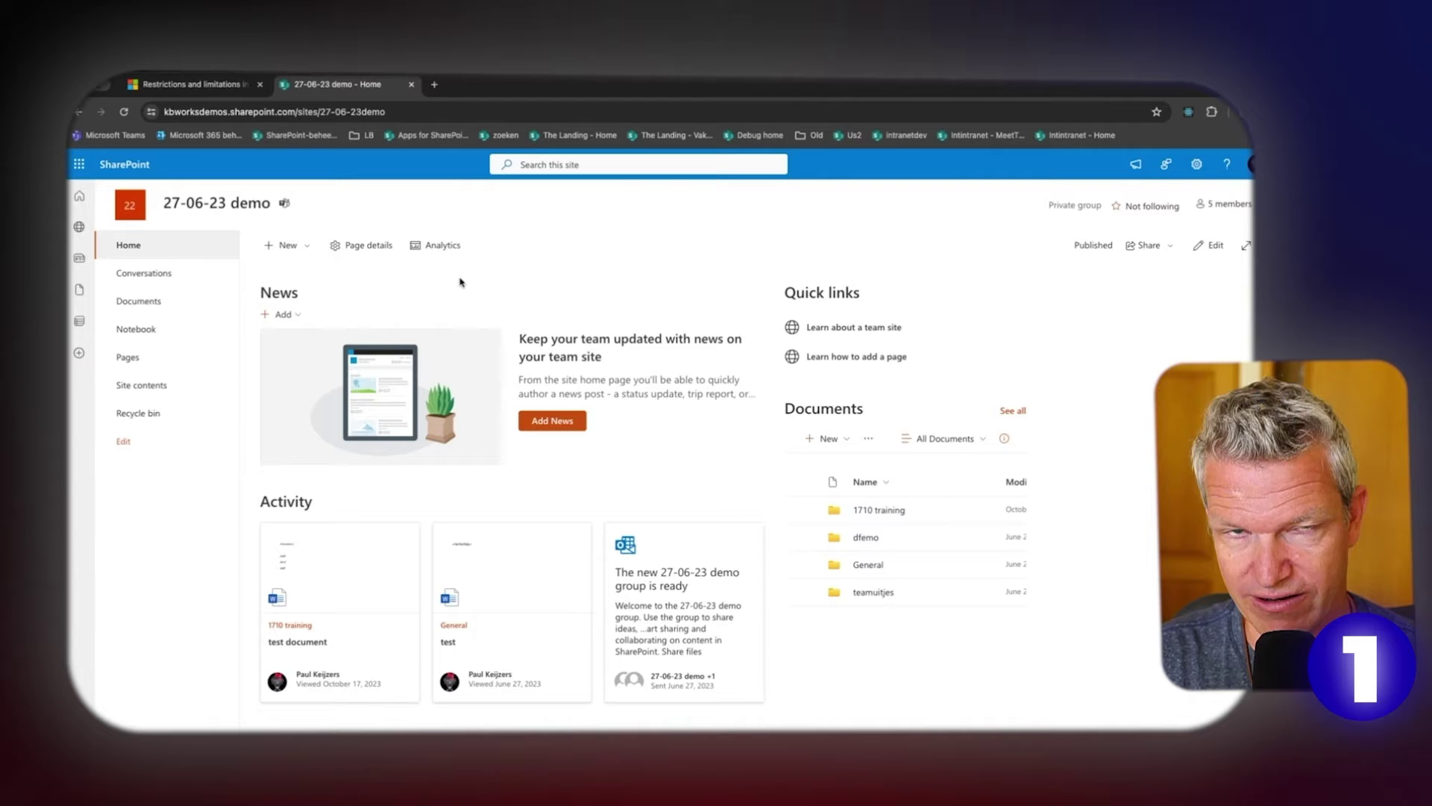
# From Site contents, create a blank document library named 'test' with no sensitivity label.
pyautogui.click(1197, 164)
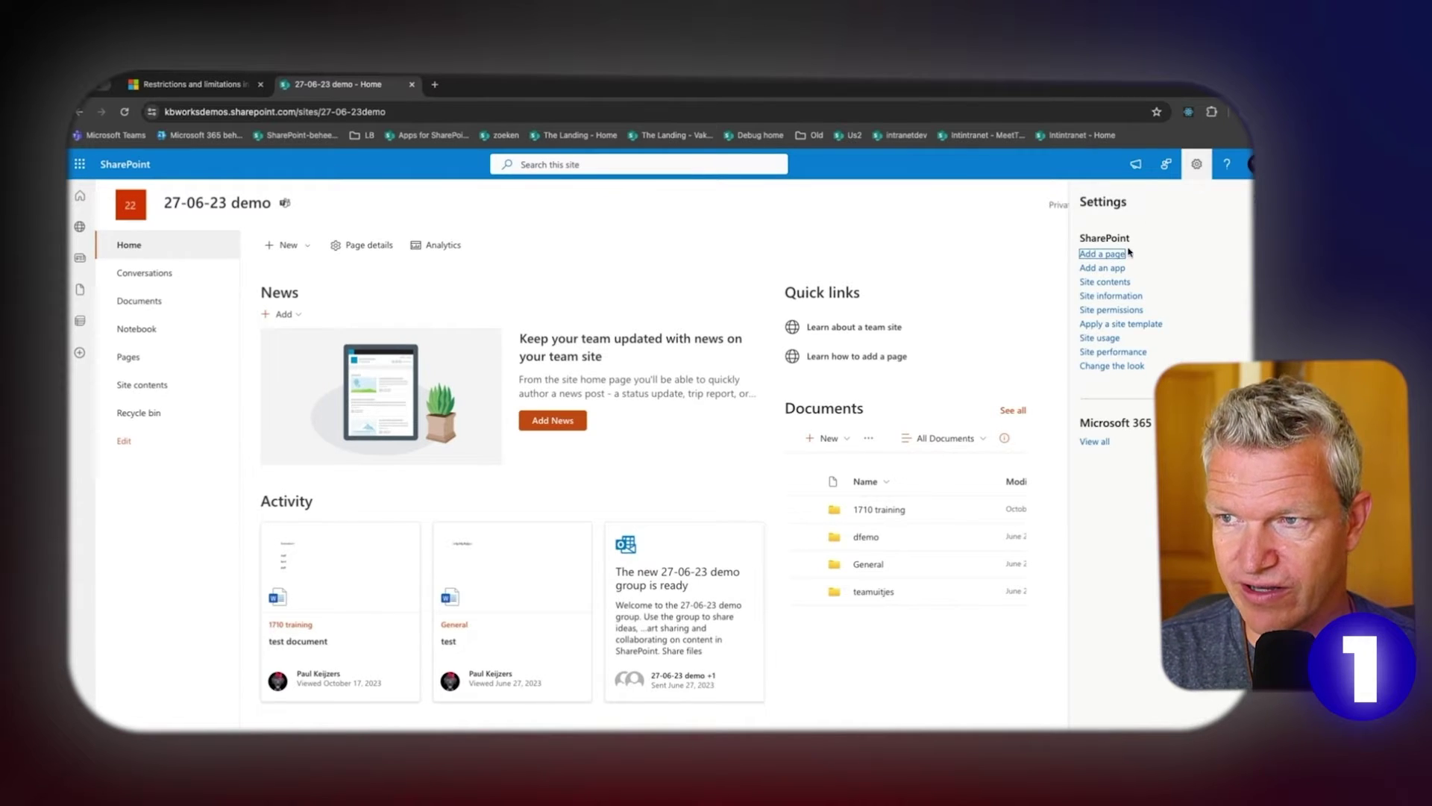
pyautogui.click(1086, 285)
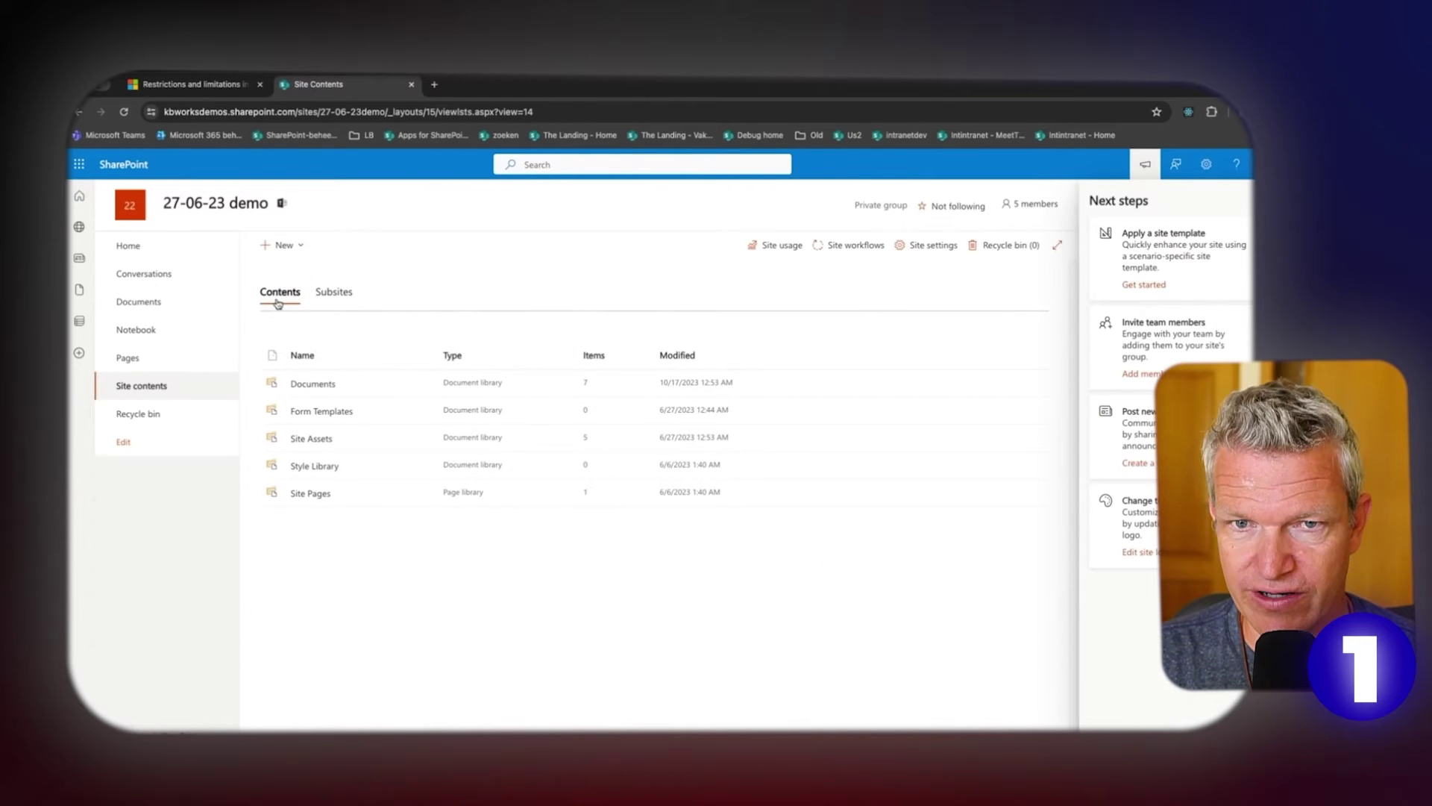
pyautogui.click(293, 248)
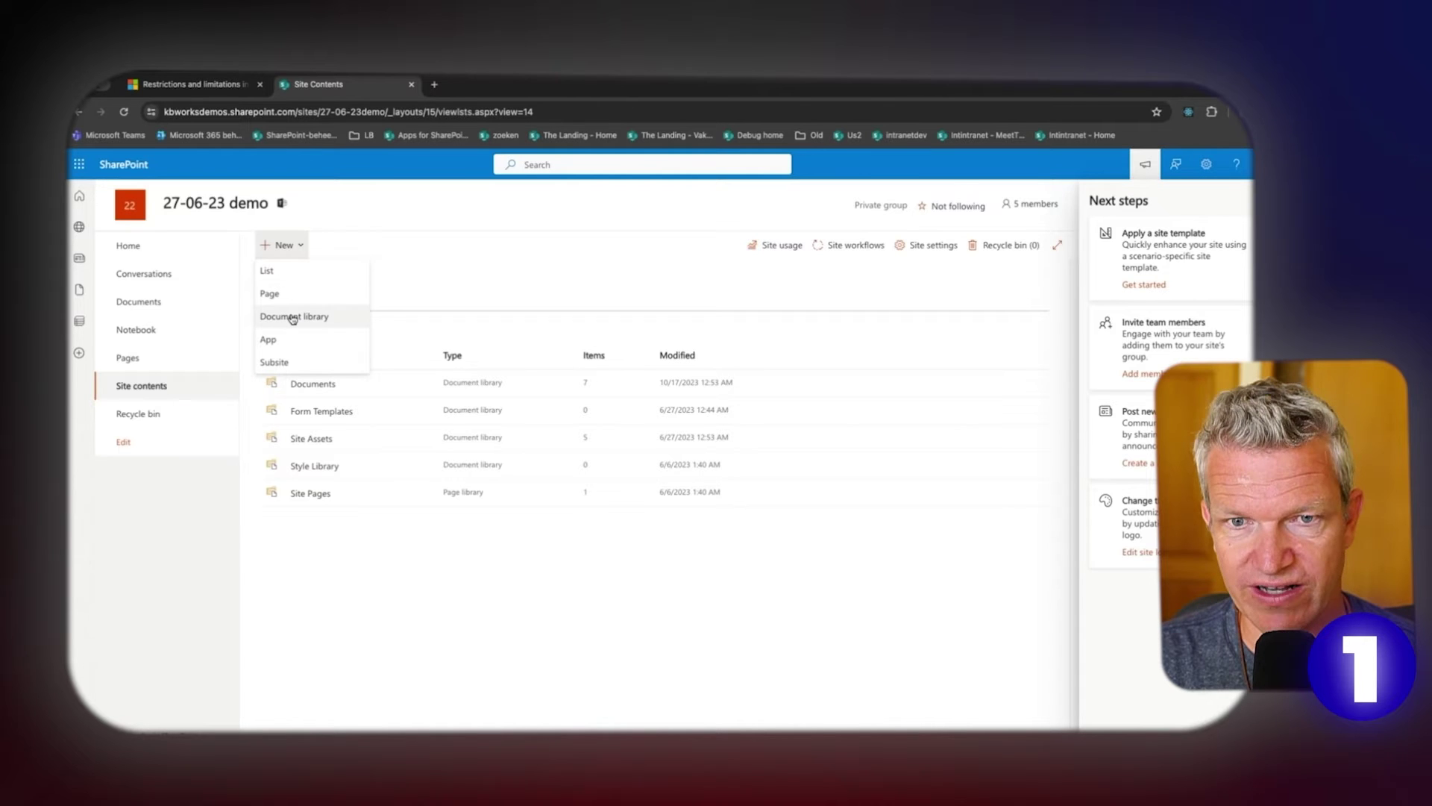
pyautogui.click(292, 317)
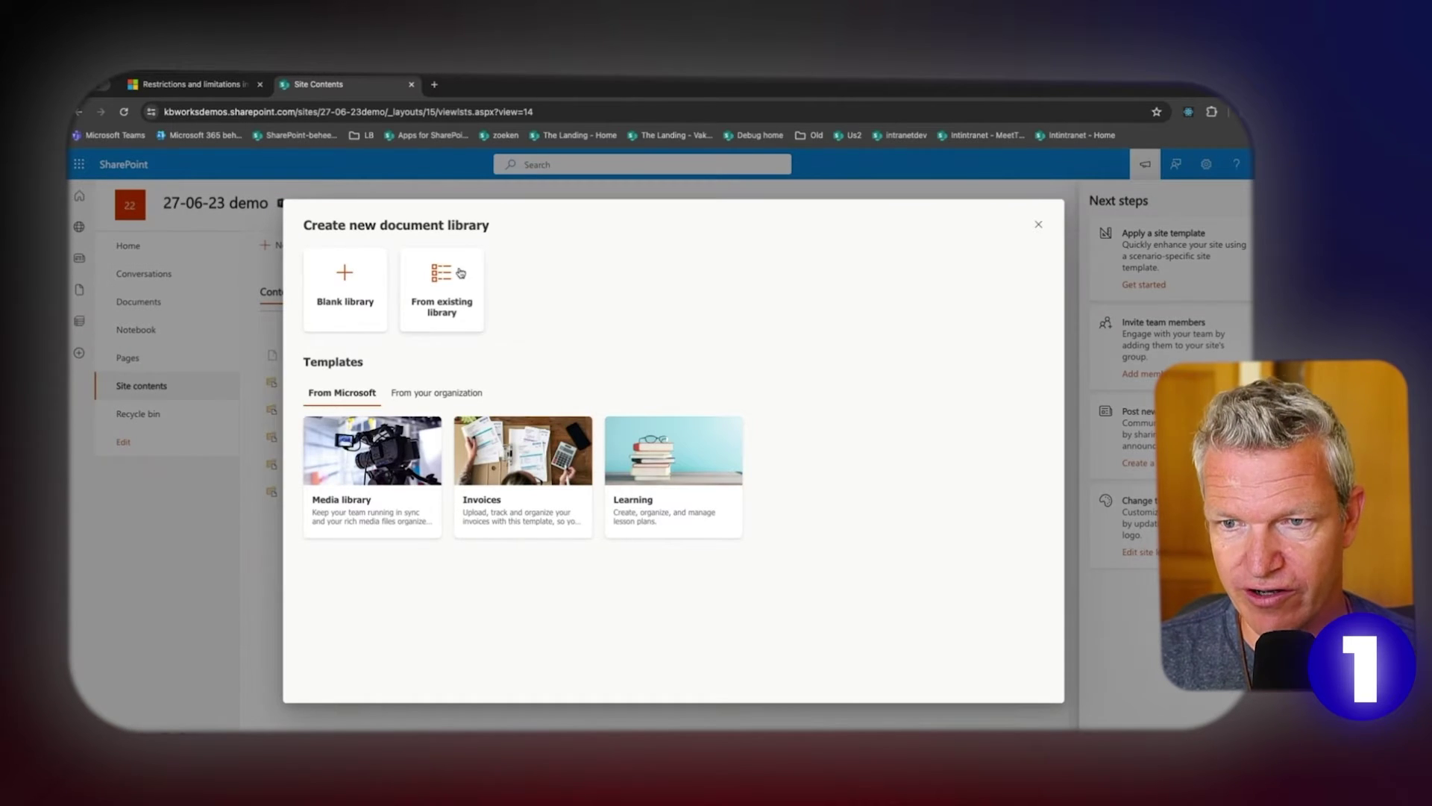
pyautogui.click(341, 296)
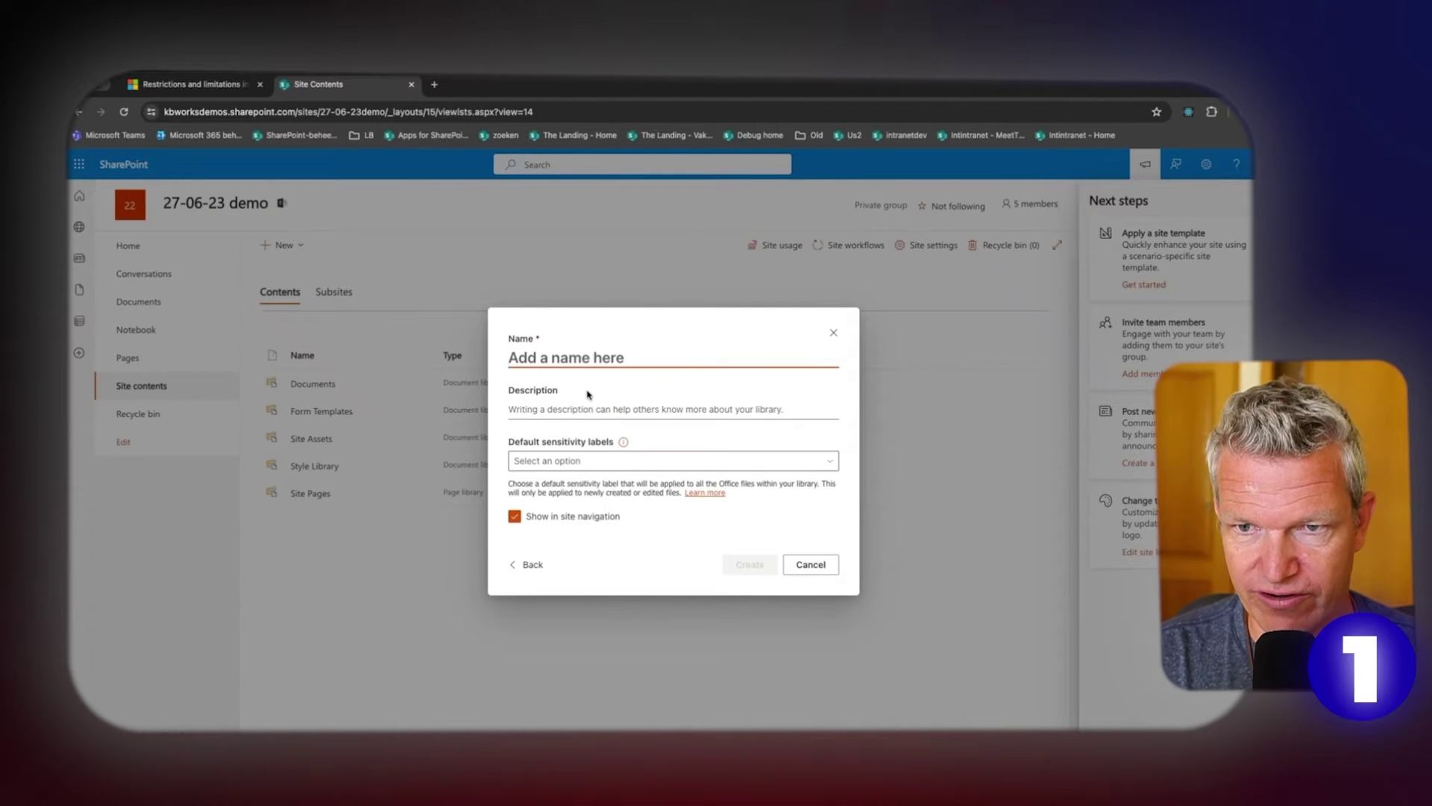
pyautogui.write('test')
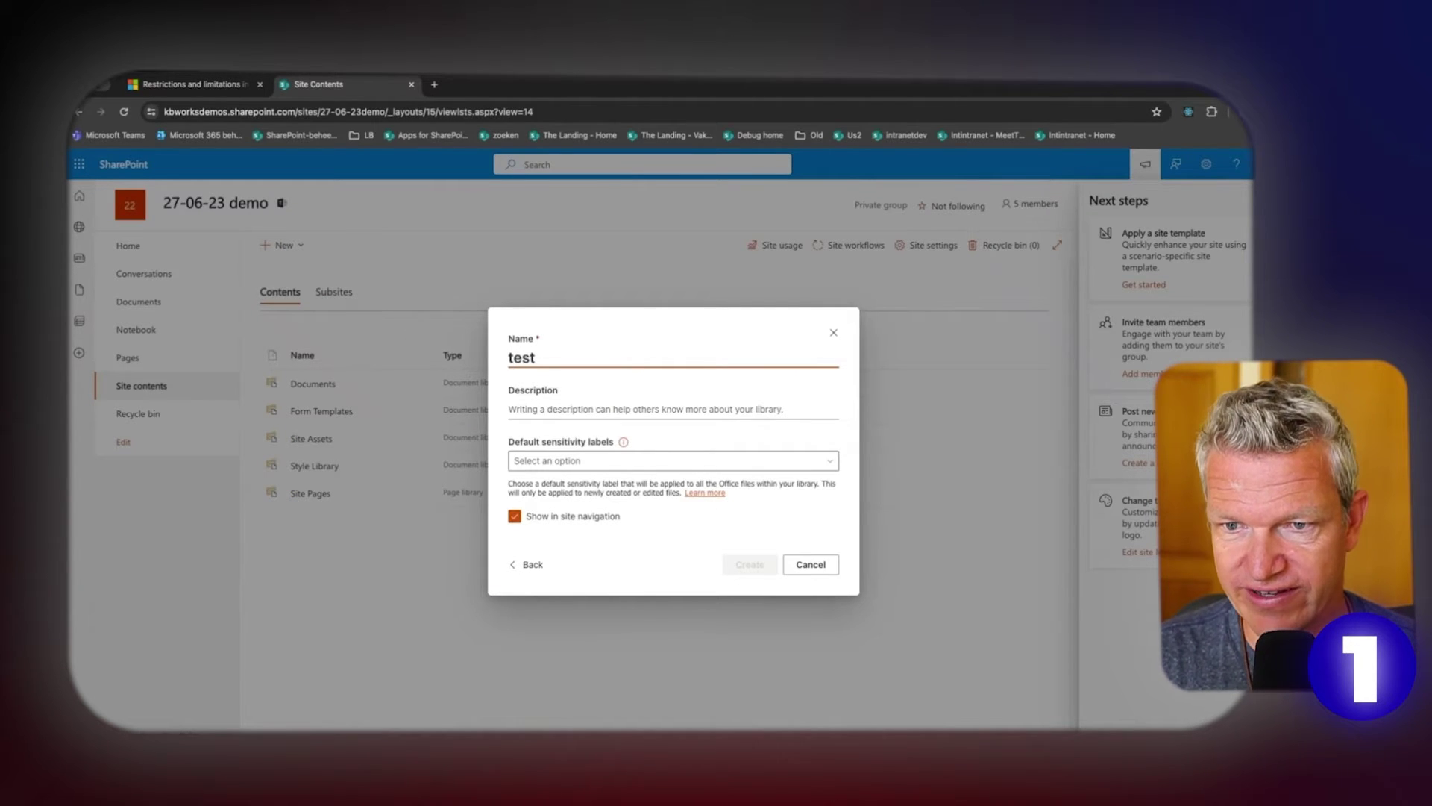
pyautogui.click(665, 461)
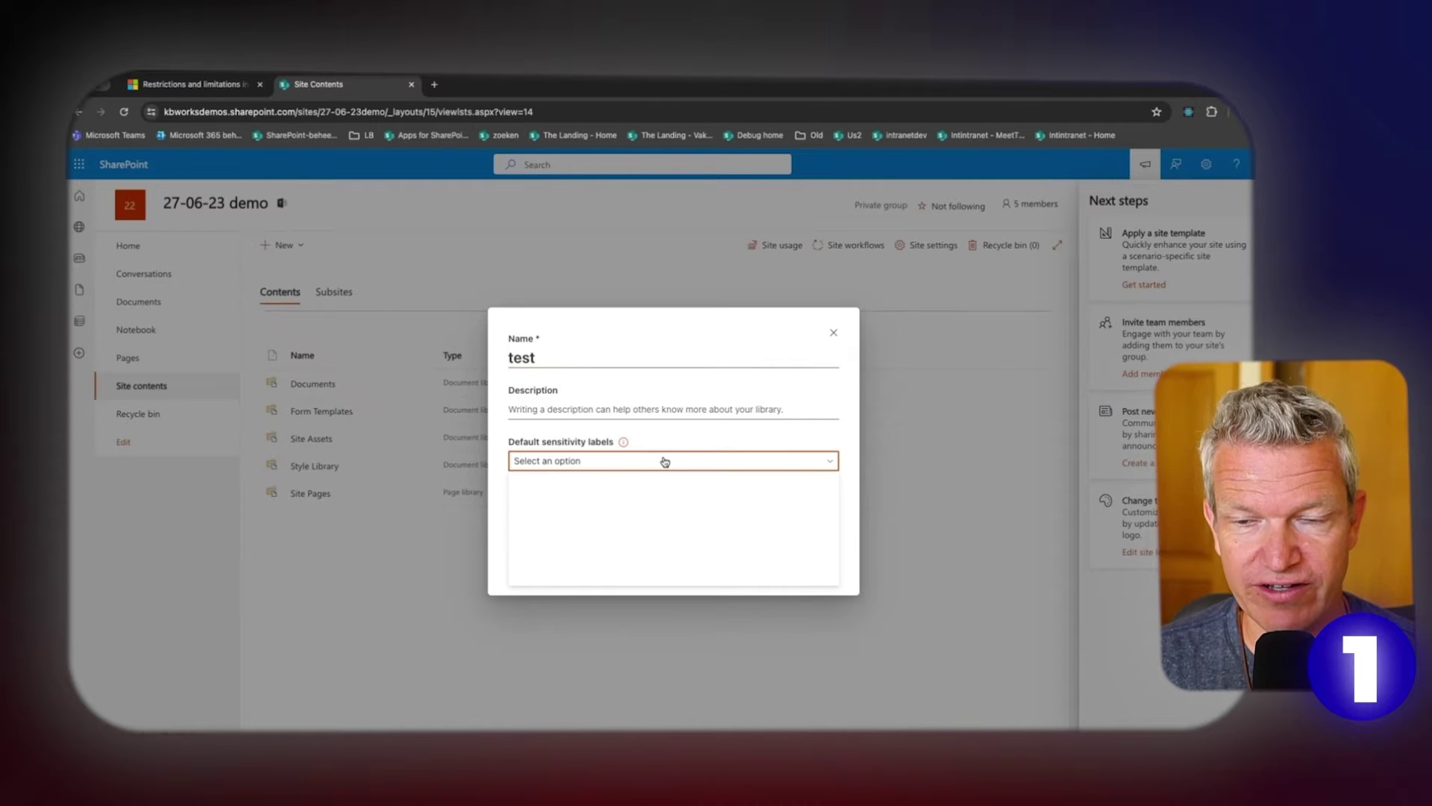
pyautogui.click(668, 447)
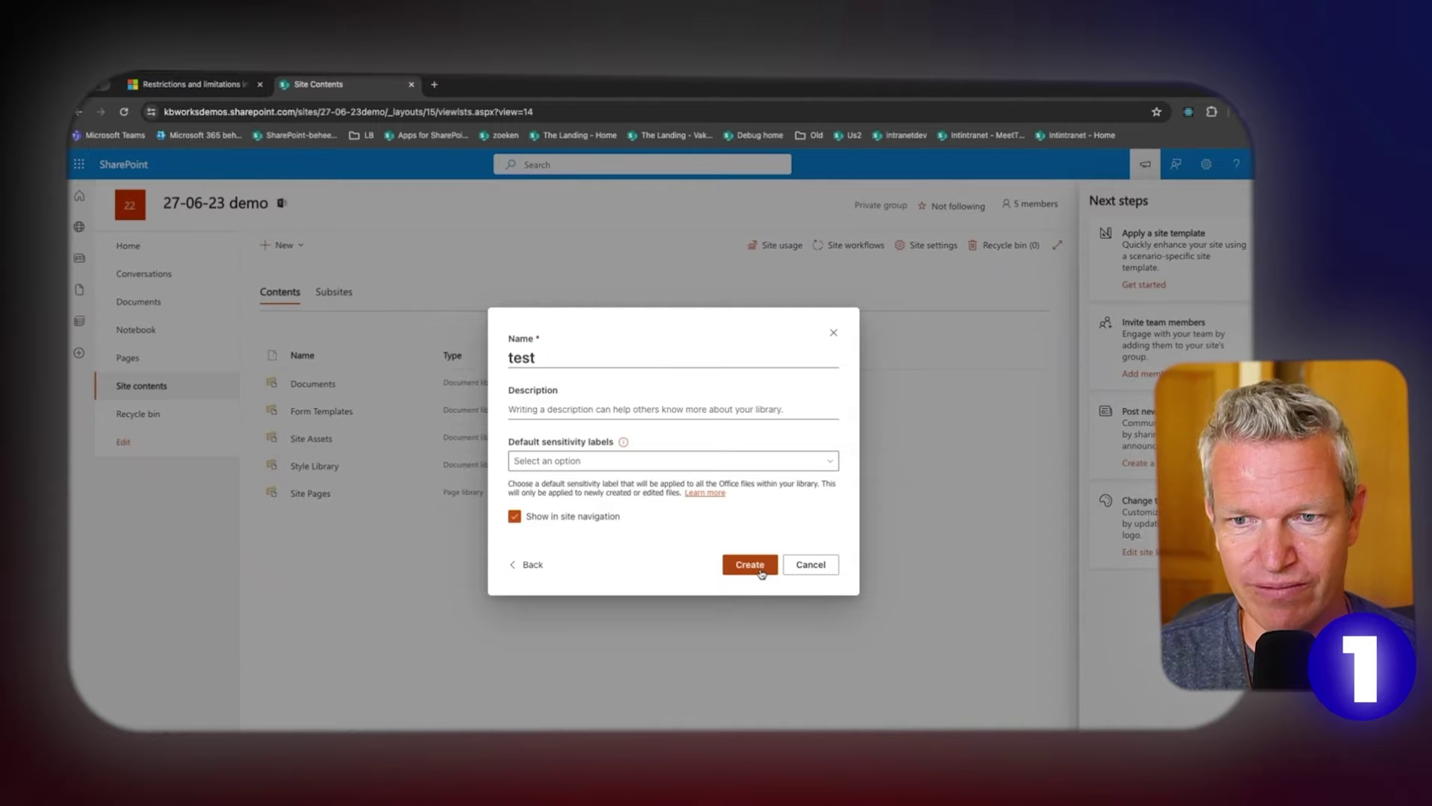
pyautogui.click(752, 566)
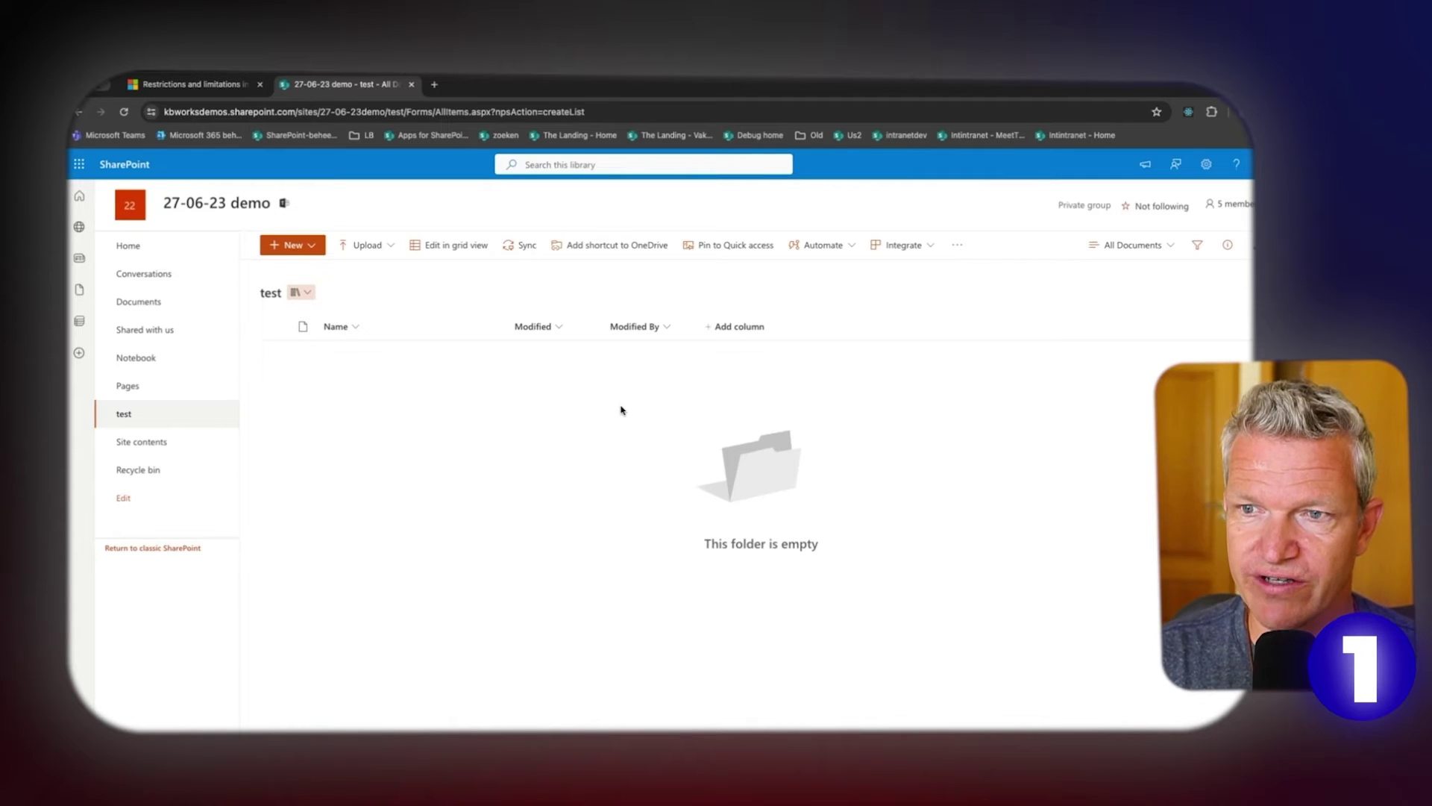
# Open the test library's classic settings page and go to its Indexed columns (0 of 20).
pyautogui.click(1206, 165)
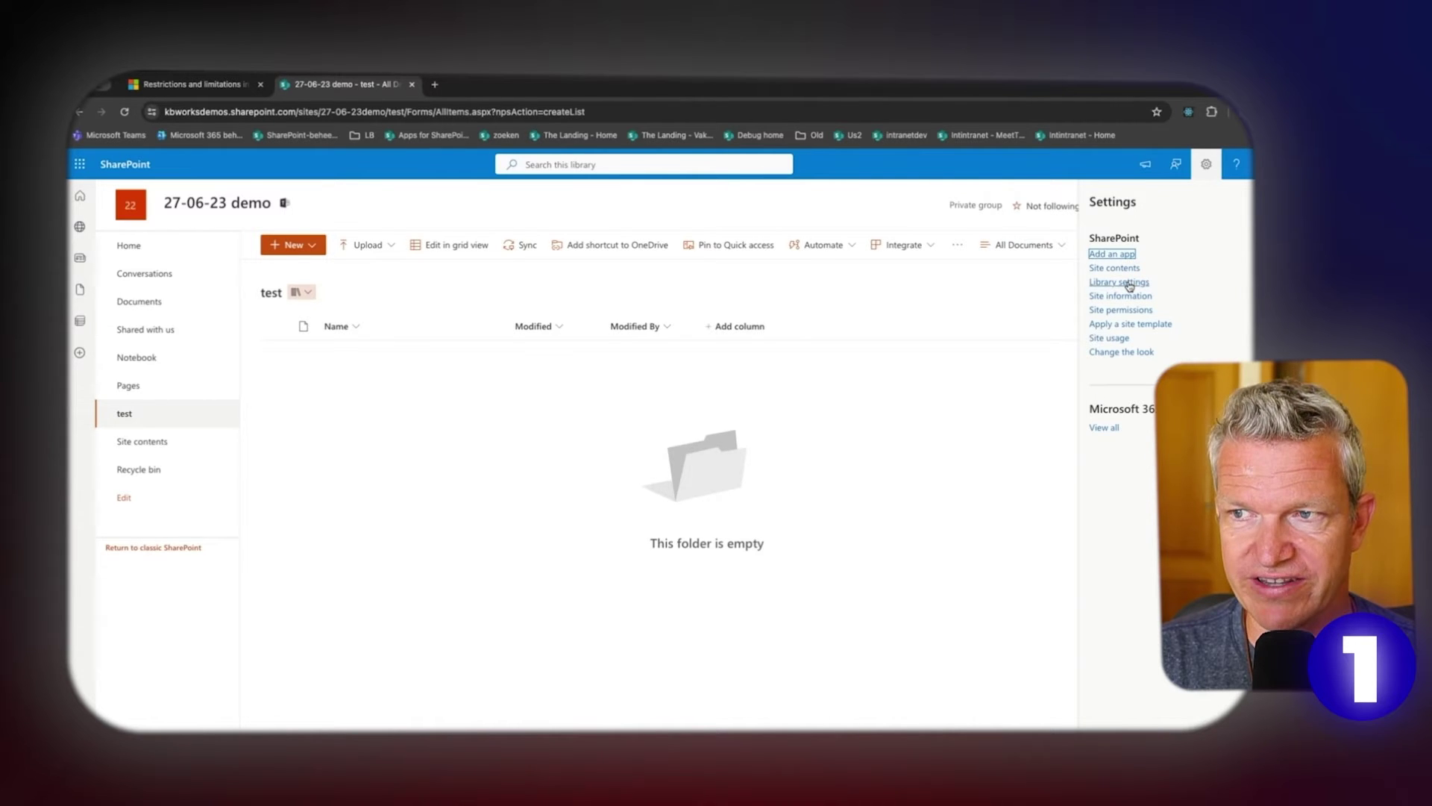
pyautogui.click(1129, 284)
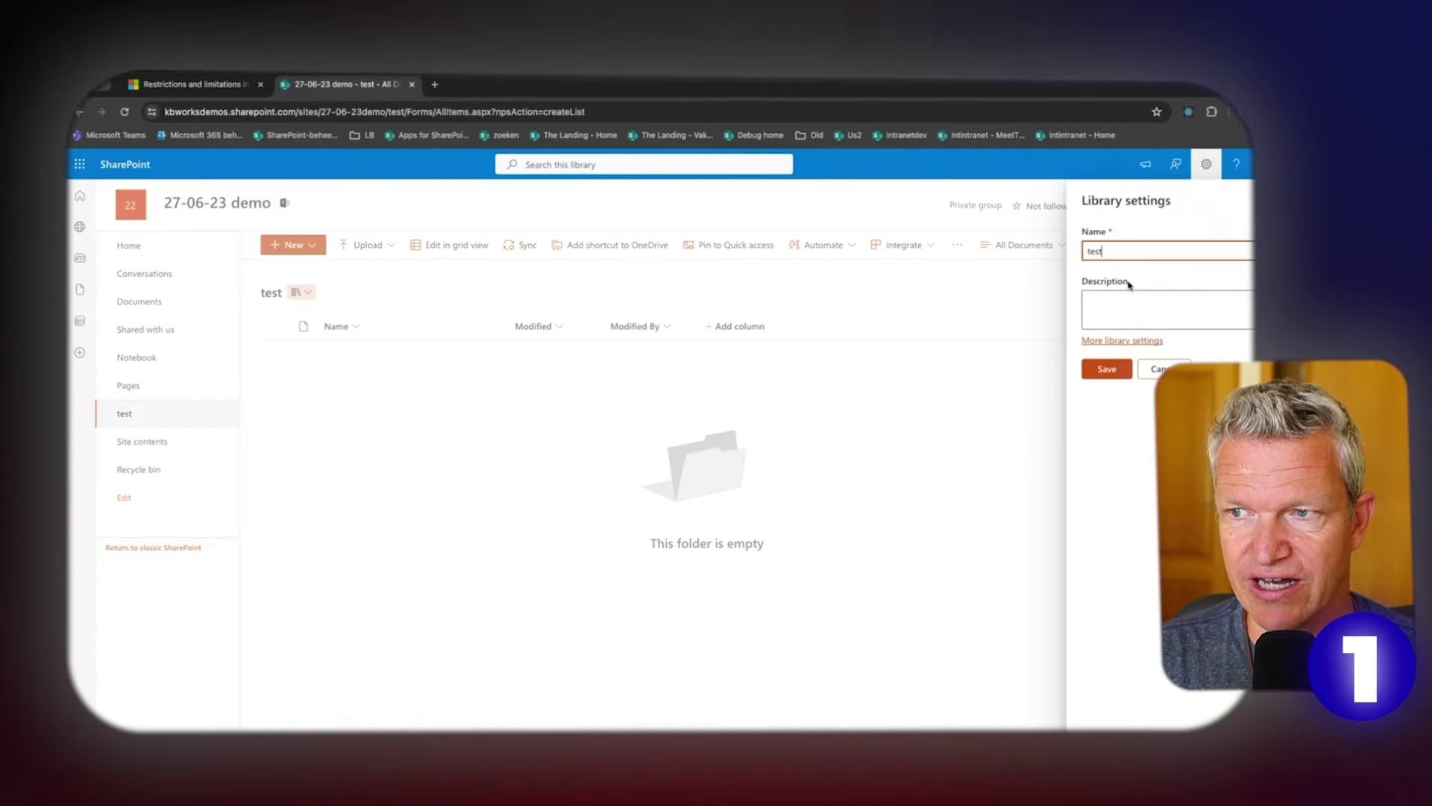
pyautogui.click(1107, 342)
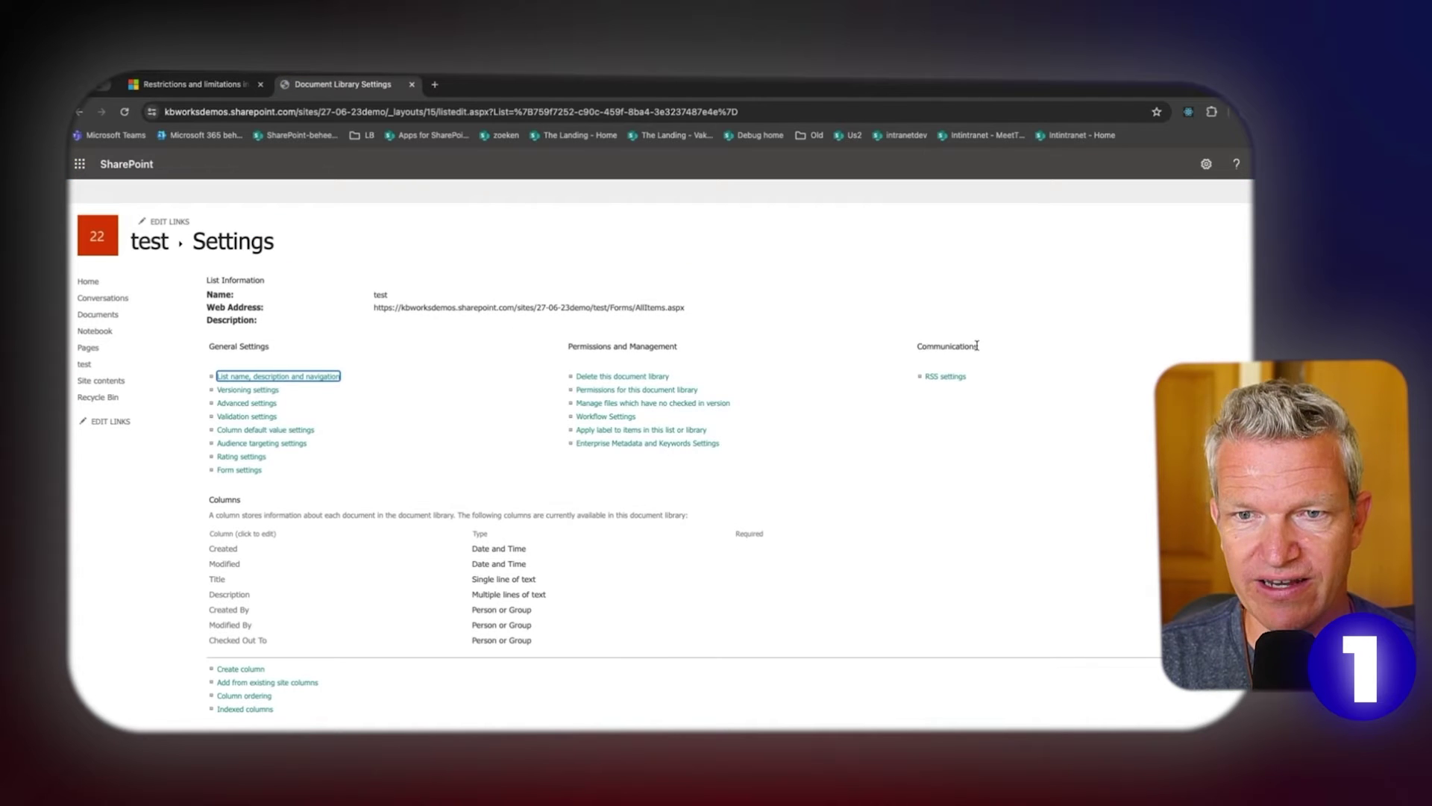
pyautogui.scroll(-2, 549, 412)
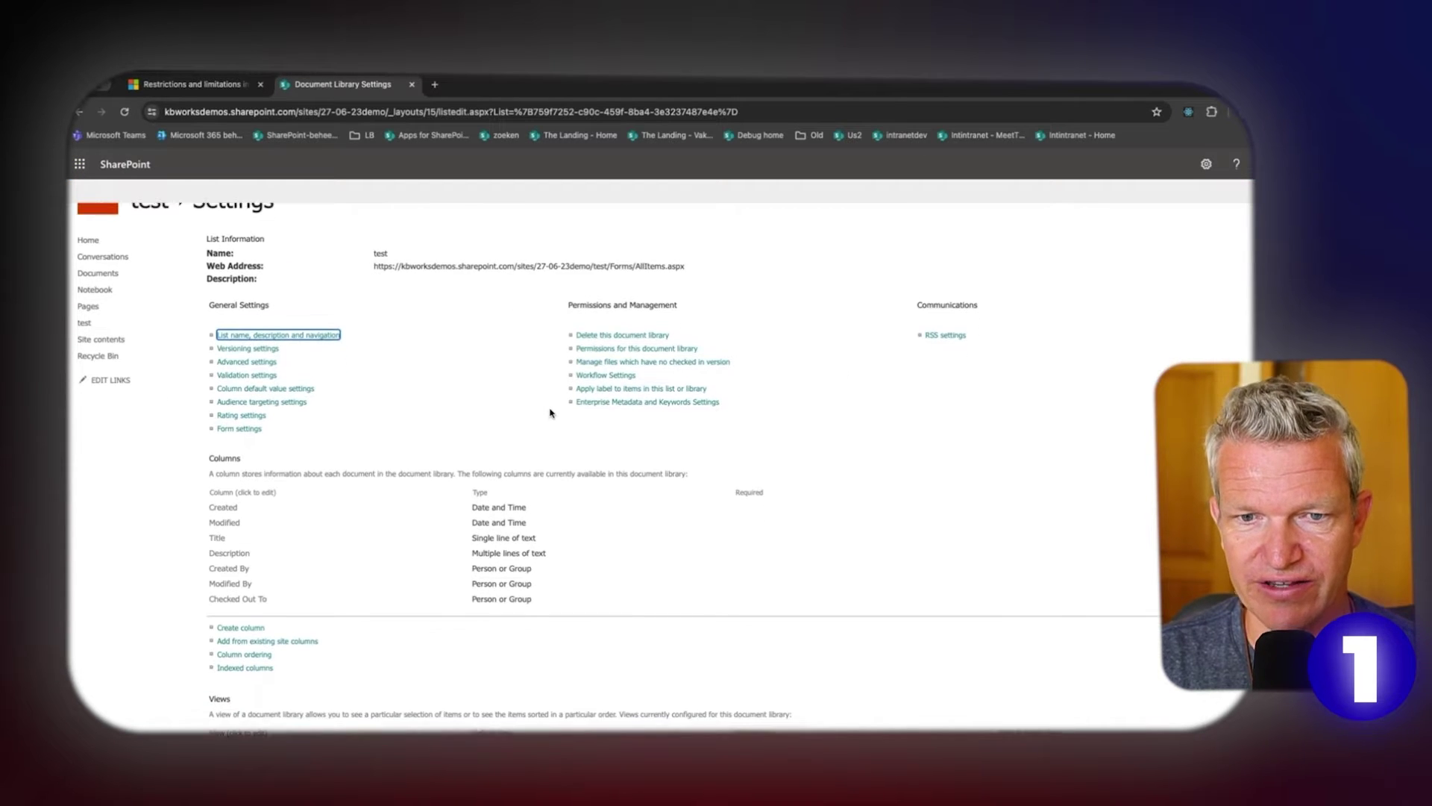
pyautogui.scroll(-2, 545, 407)
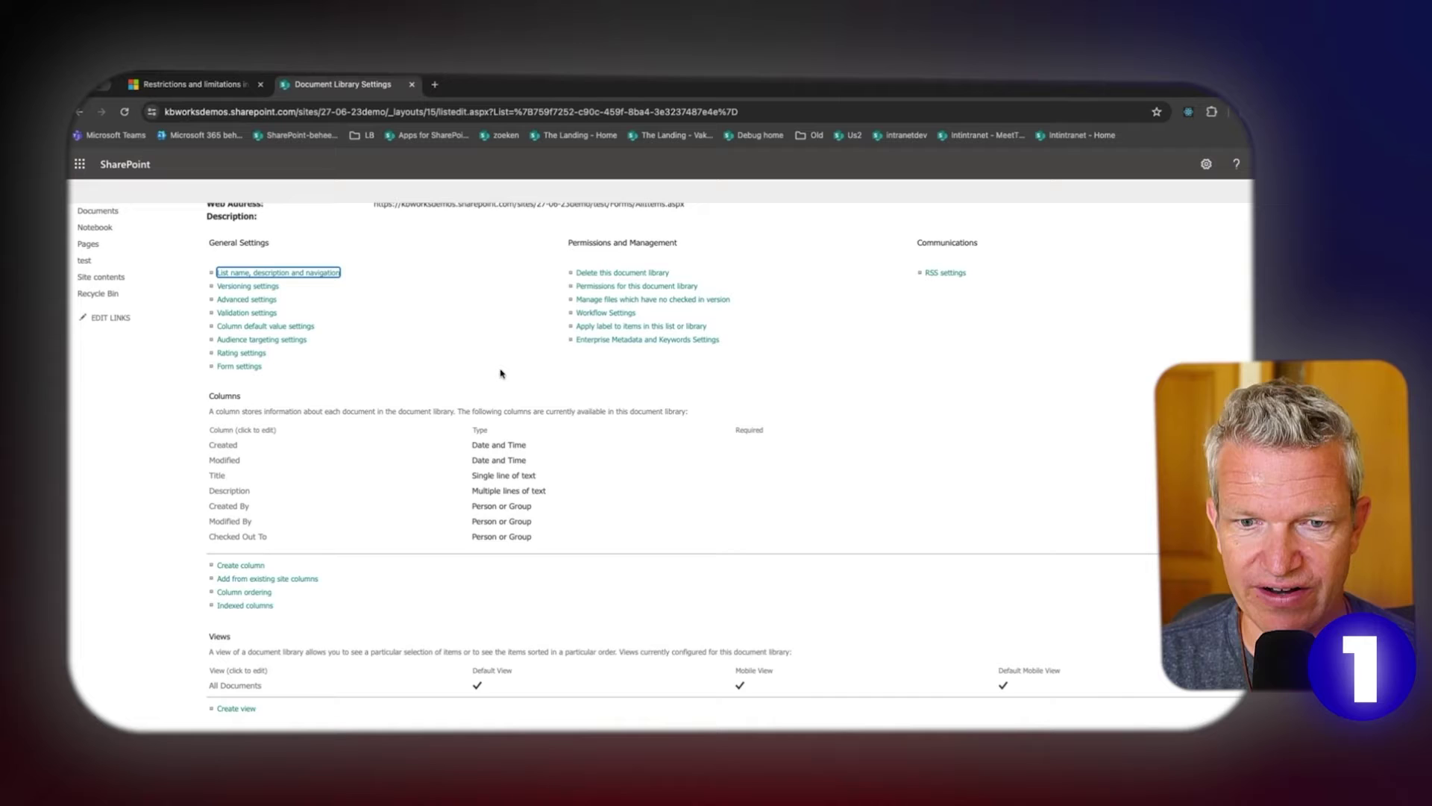
pyautogui.scroll(1, 397, 558)
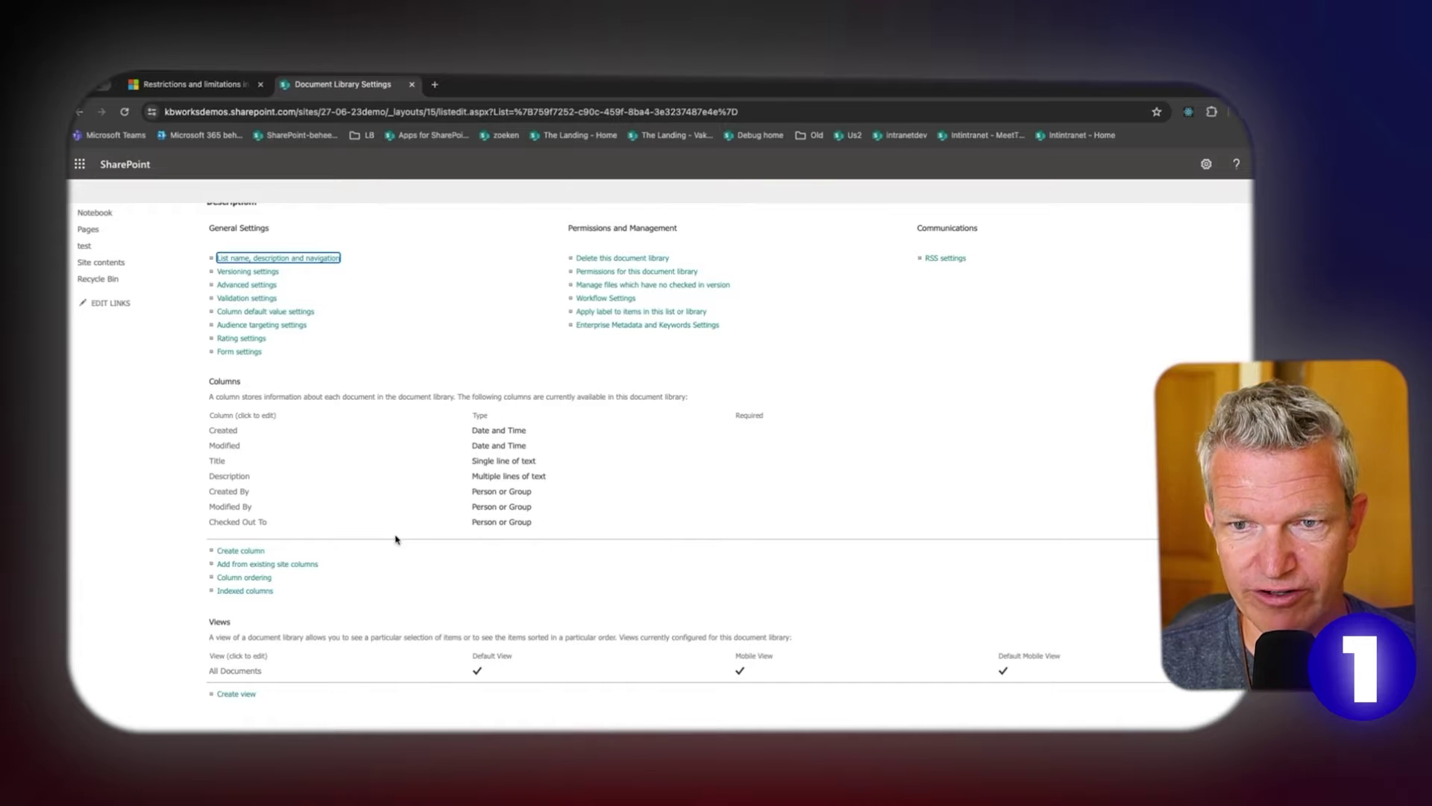
pyautogui.click(237, 598)
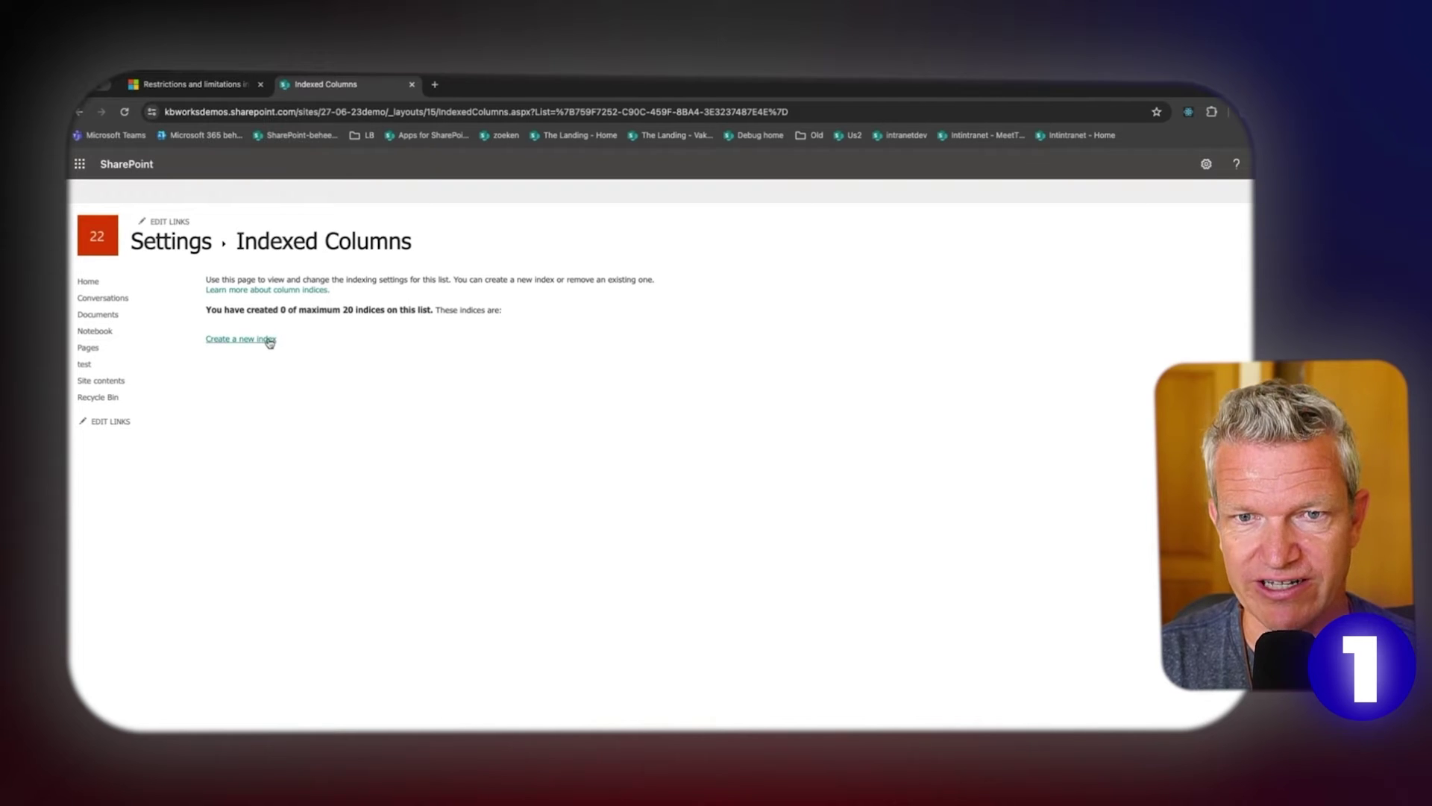
# Create a new column index using Title as the primary column.
pyautogui.click(273, 341)
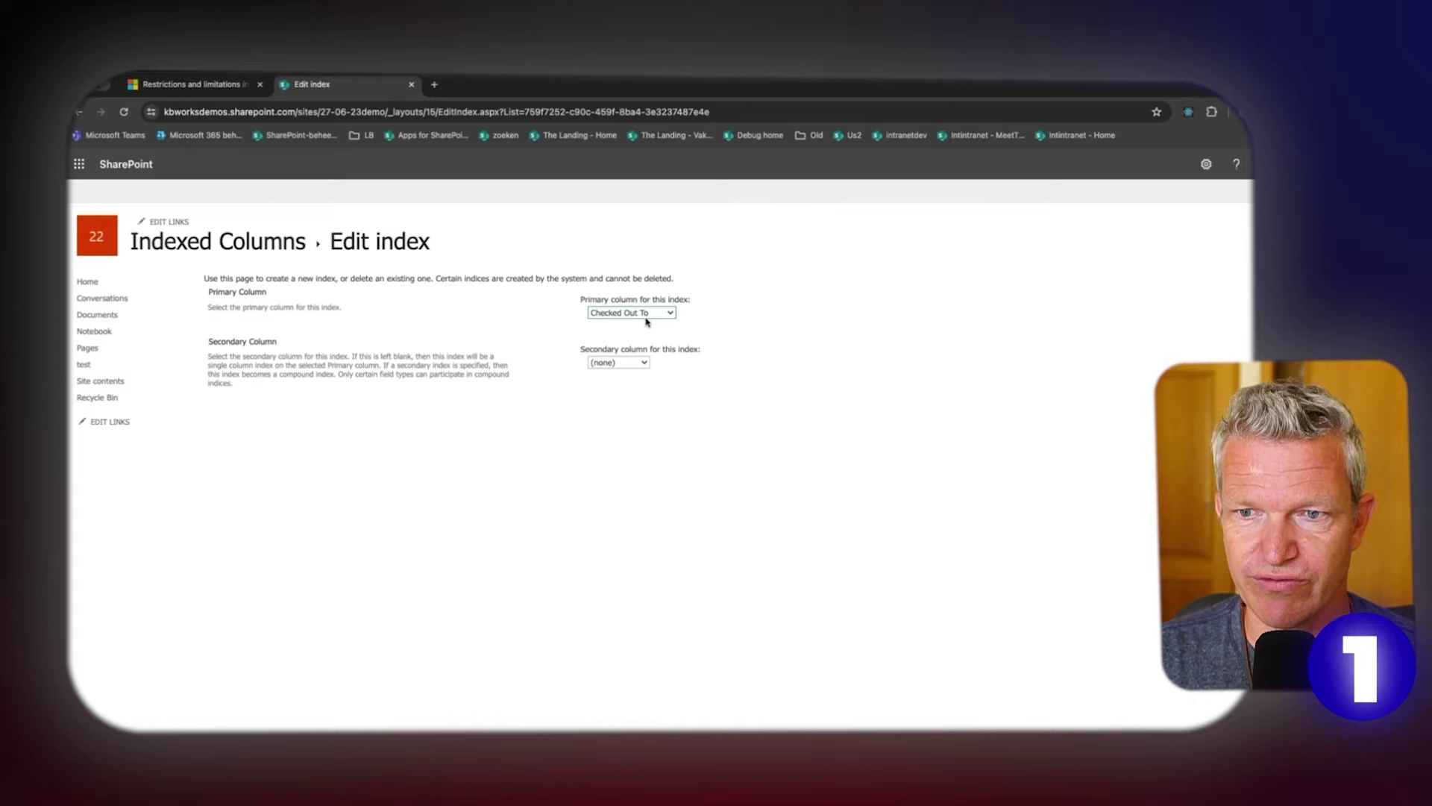
pyautogui.click(636, 443)
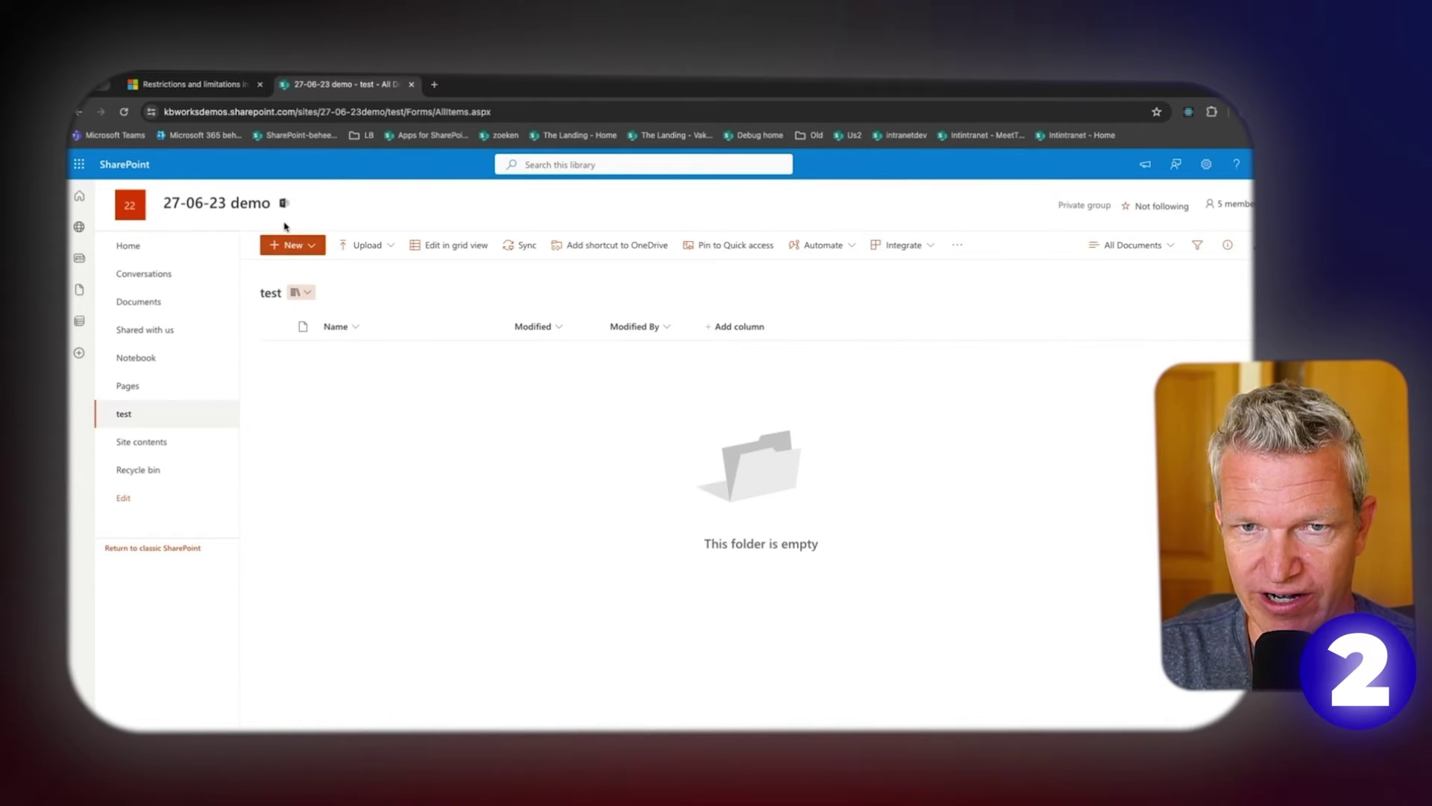
# Create a folder named 'test' in the test library.
pyautogui.click(310, 247)
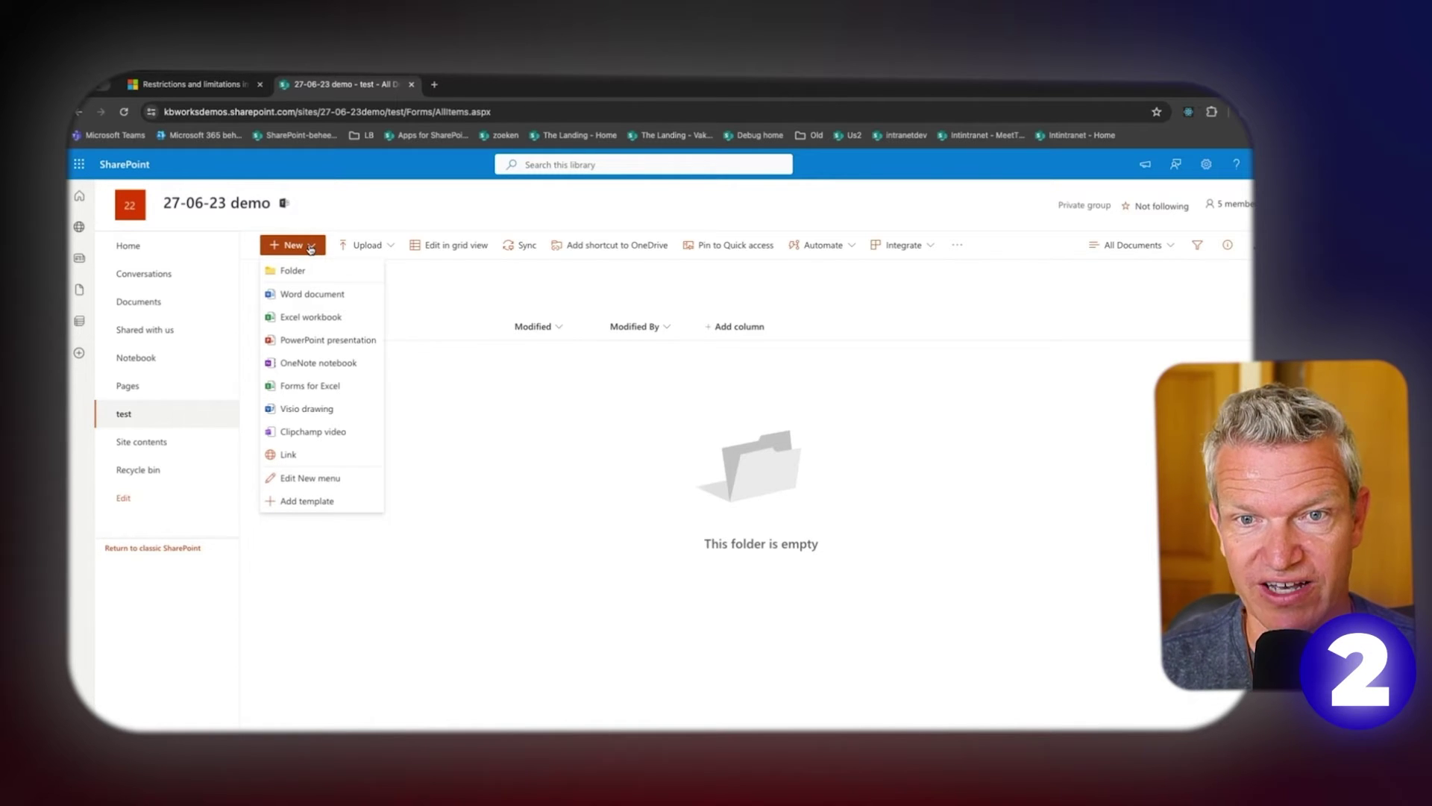
pyautogui.click(298, 270)
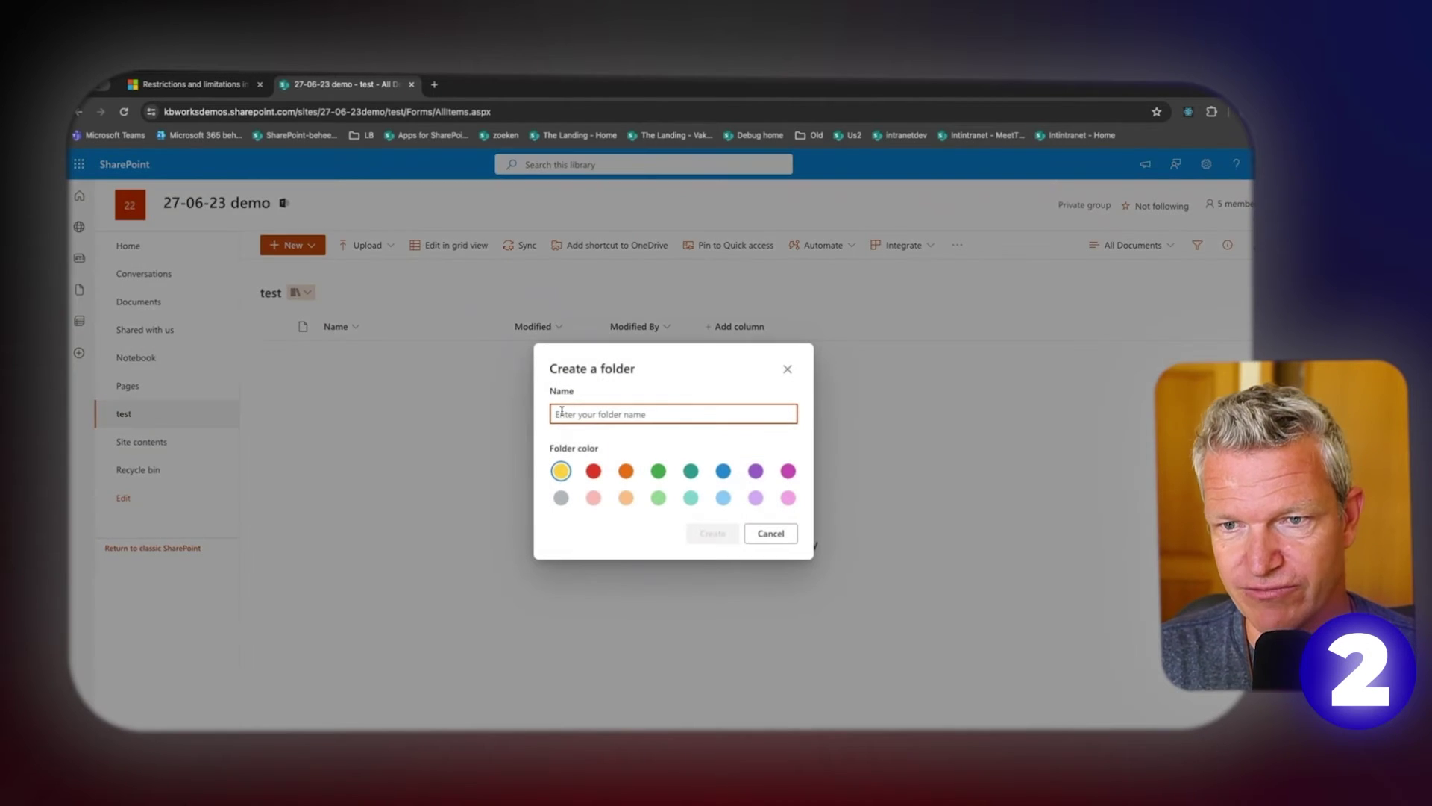
pyautogui.write('test')
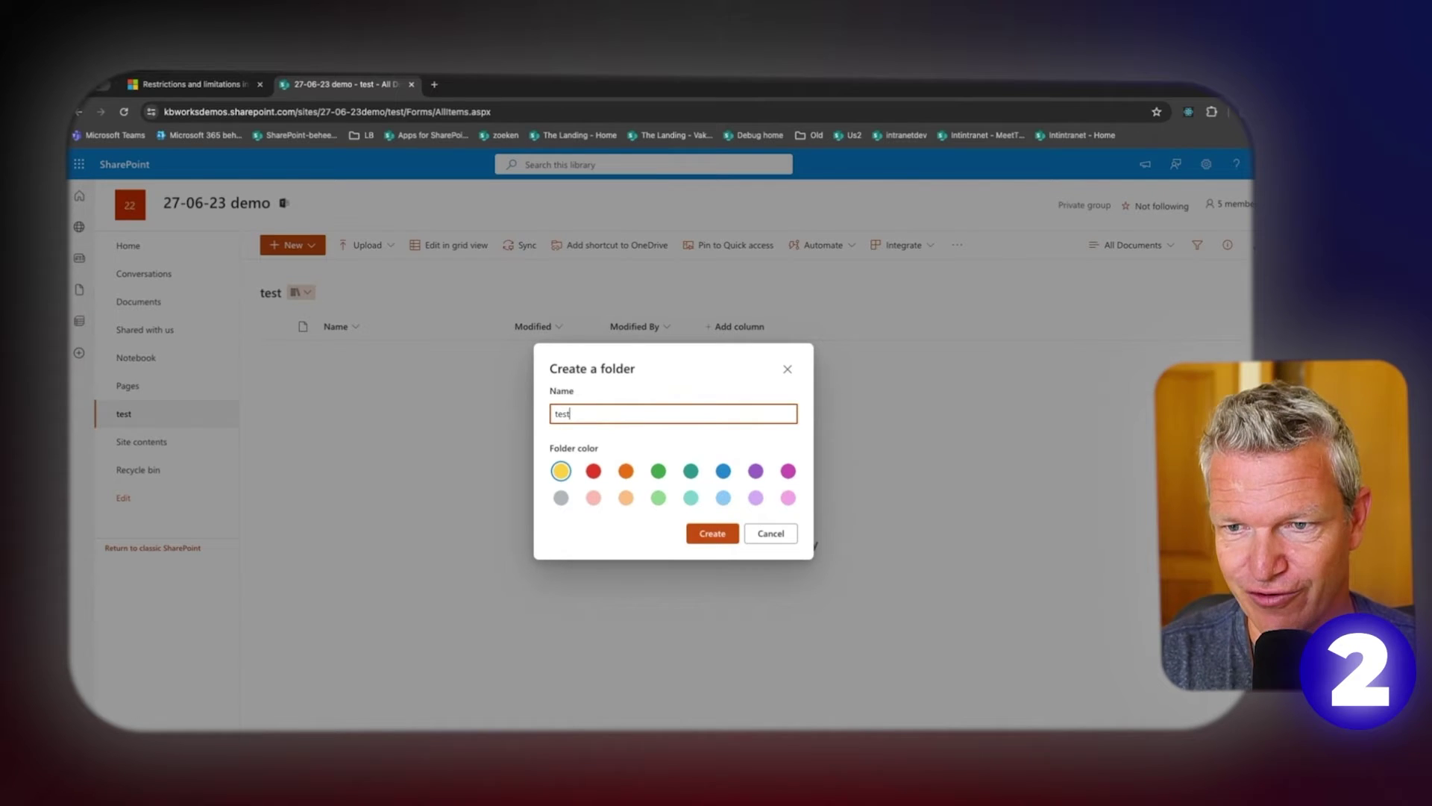
pyautogui.click(712, 532)
# Open the test folder and start a new Word document inside it.
pyautogui.click(328, 353)
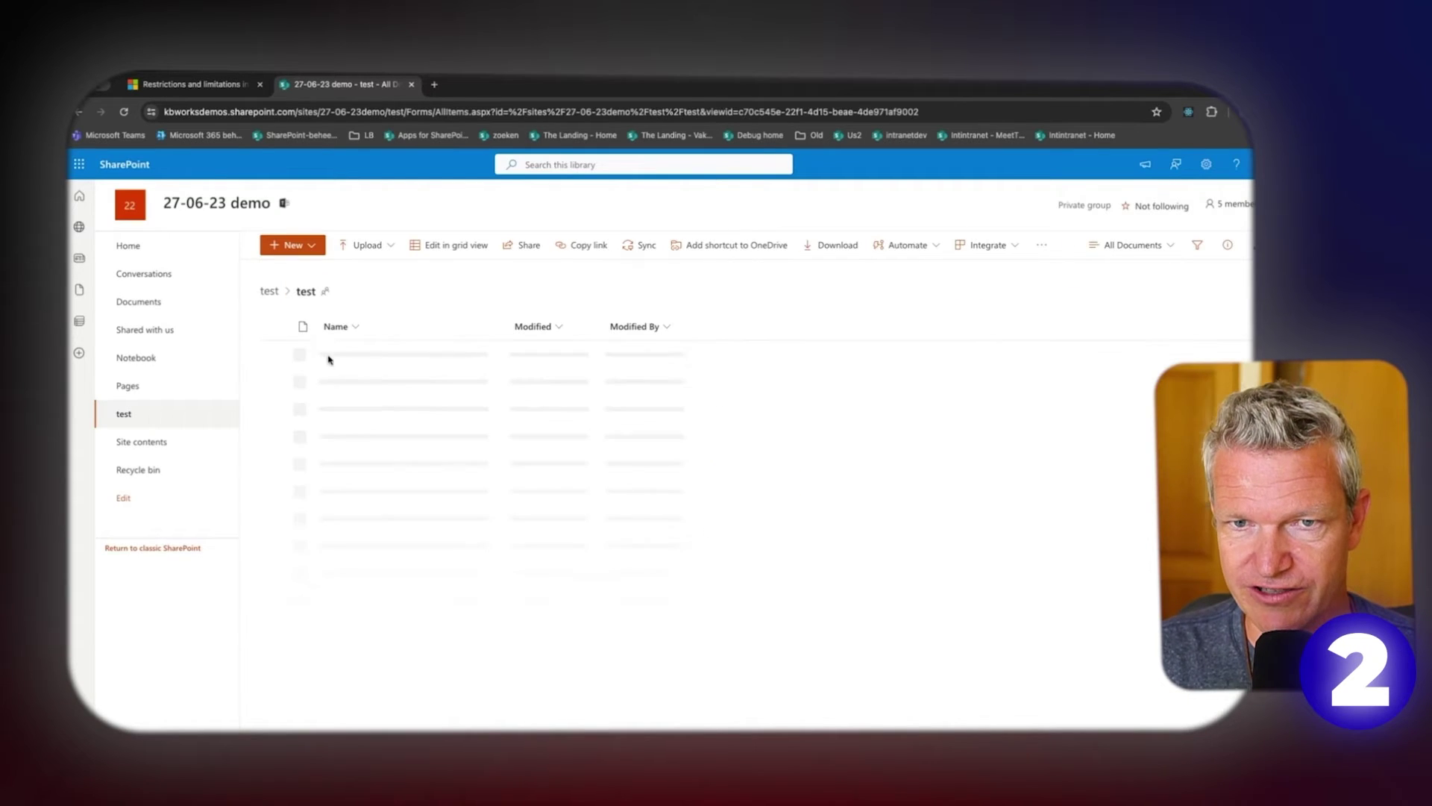
pyautogui.click(291, 245)
pyautogui.click(305, 293)
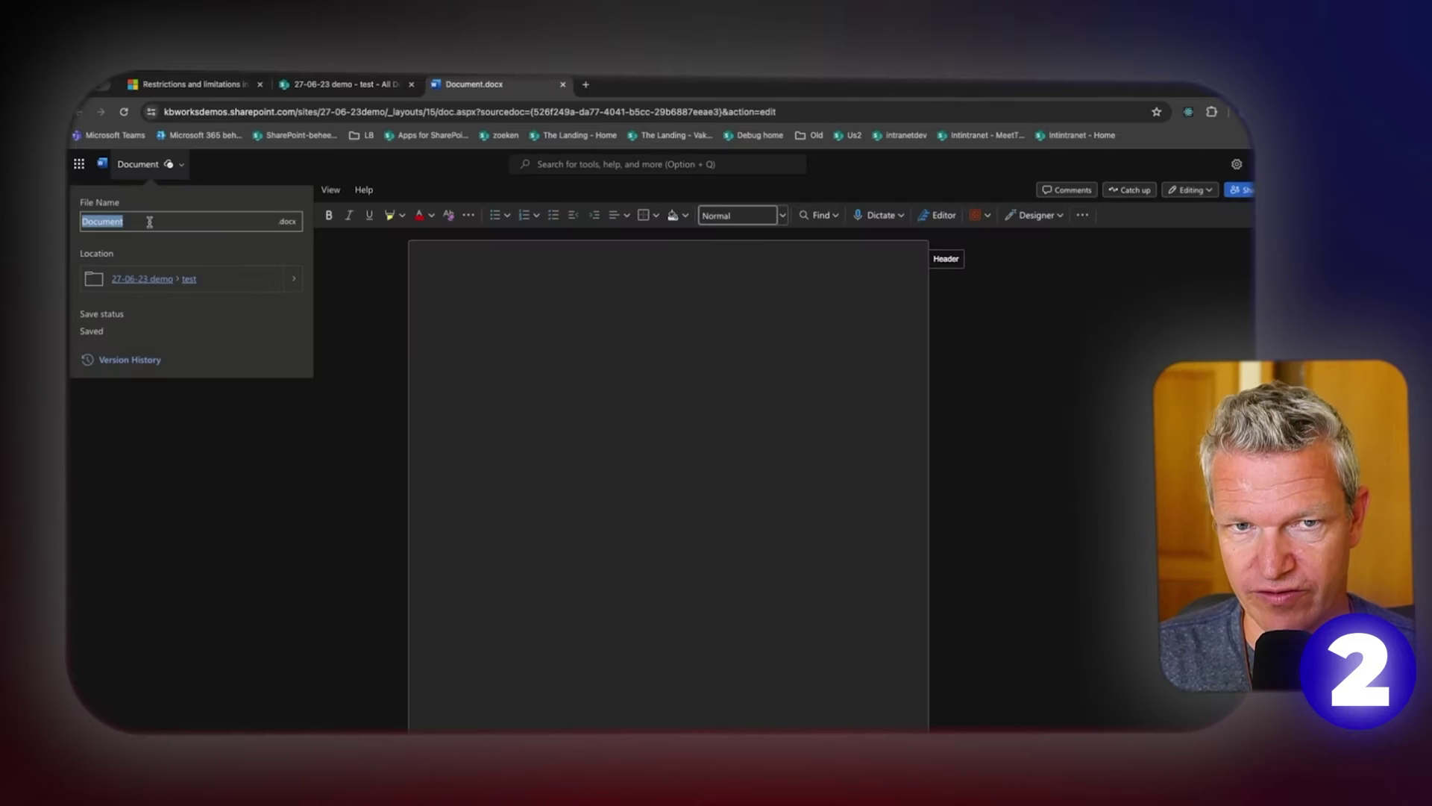
# Rename the new file to Document1 and type 'dfgsadgfsgd' into it.
pyautogui.click(149, 222)
pyautogui.write('1')
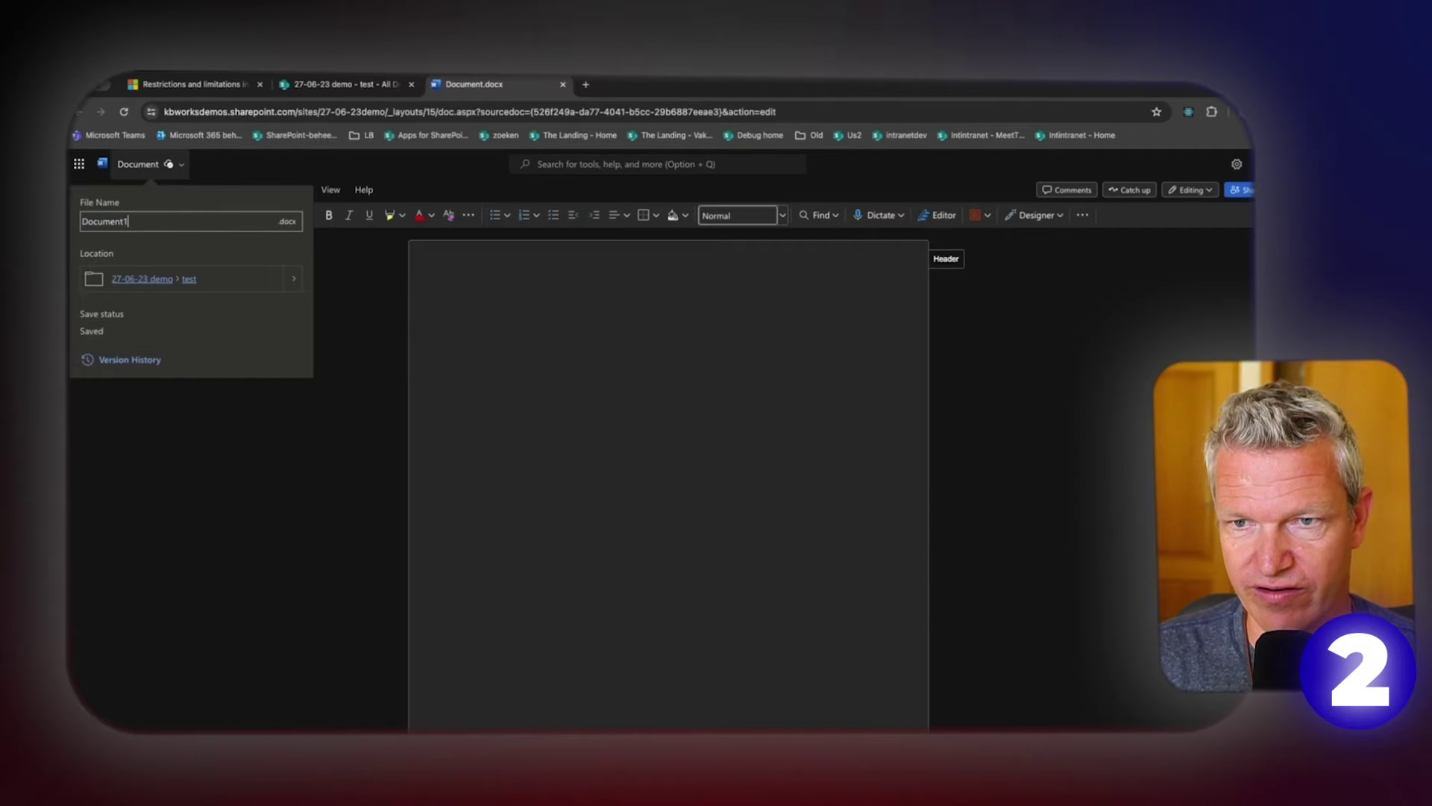
pyautogui.click(512, 363)
pyautogui.write('dfgsadgfsgd')
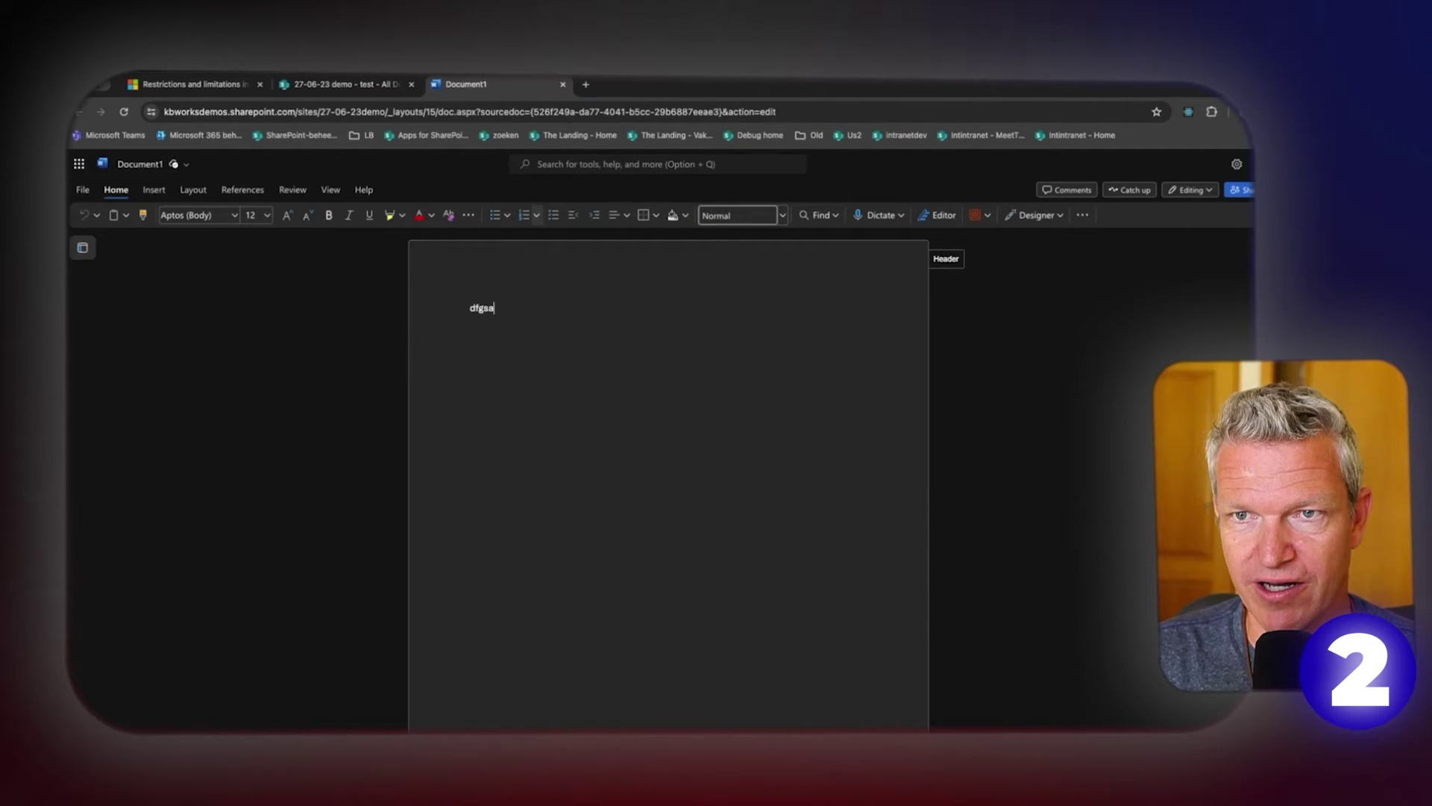
# Refresh the SharePoint folder to list Document1.docx, close the Word tab, and return to the library top level.
pyautogui.click(389, 84)
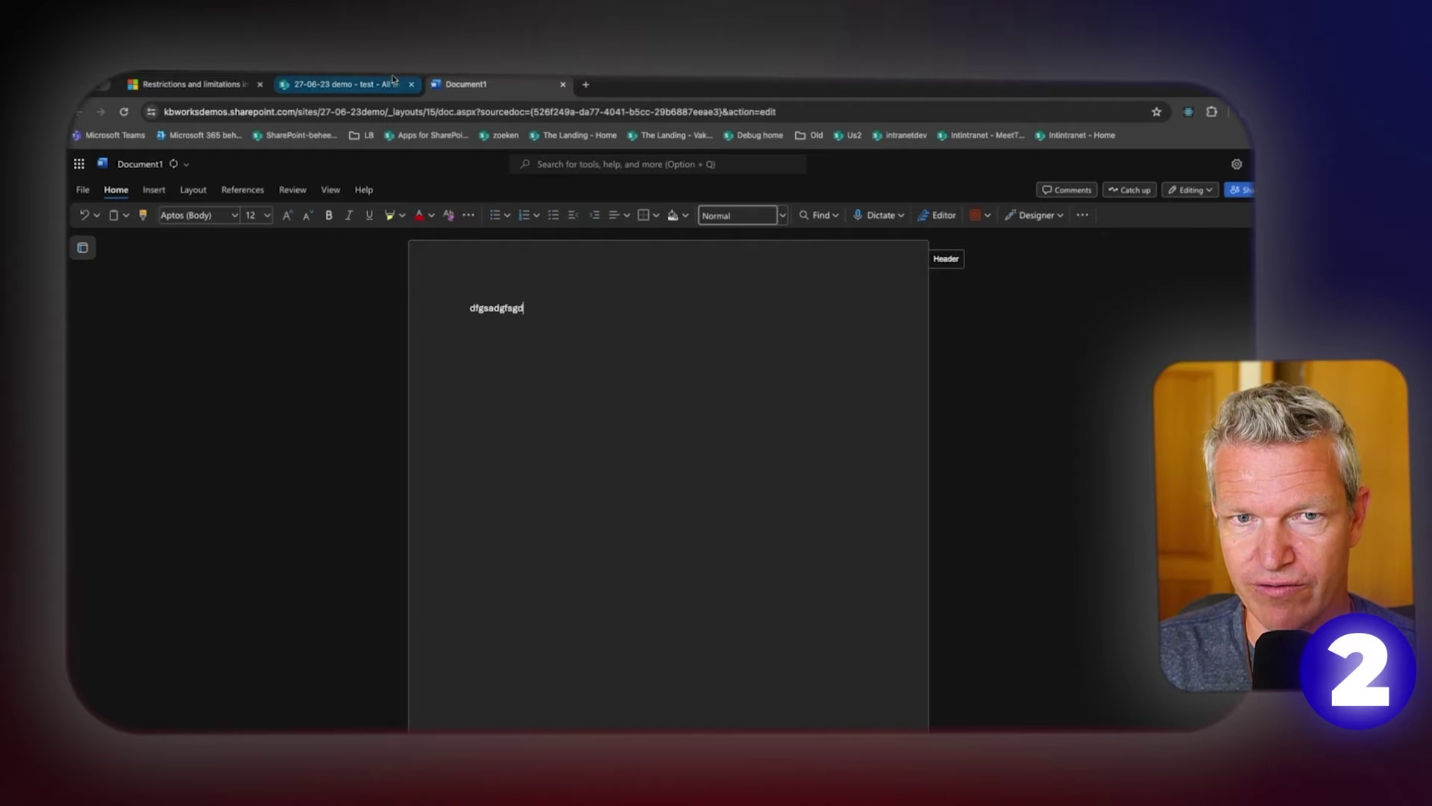
pyautogui.click(124, 113)
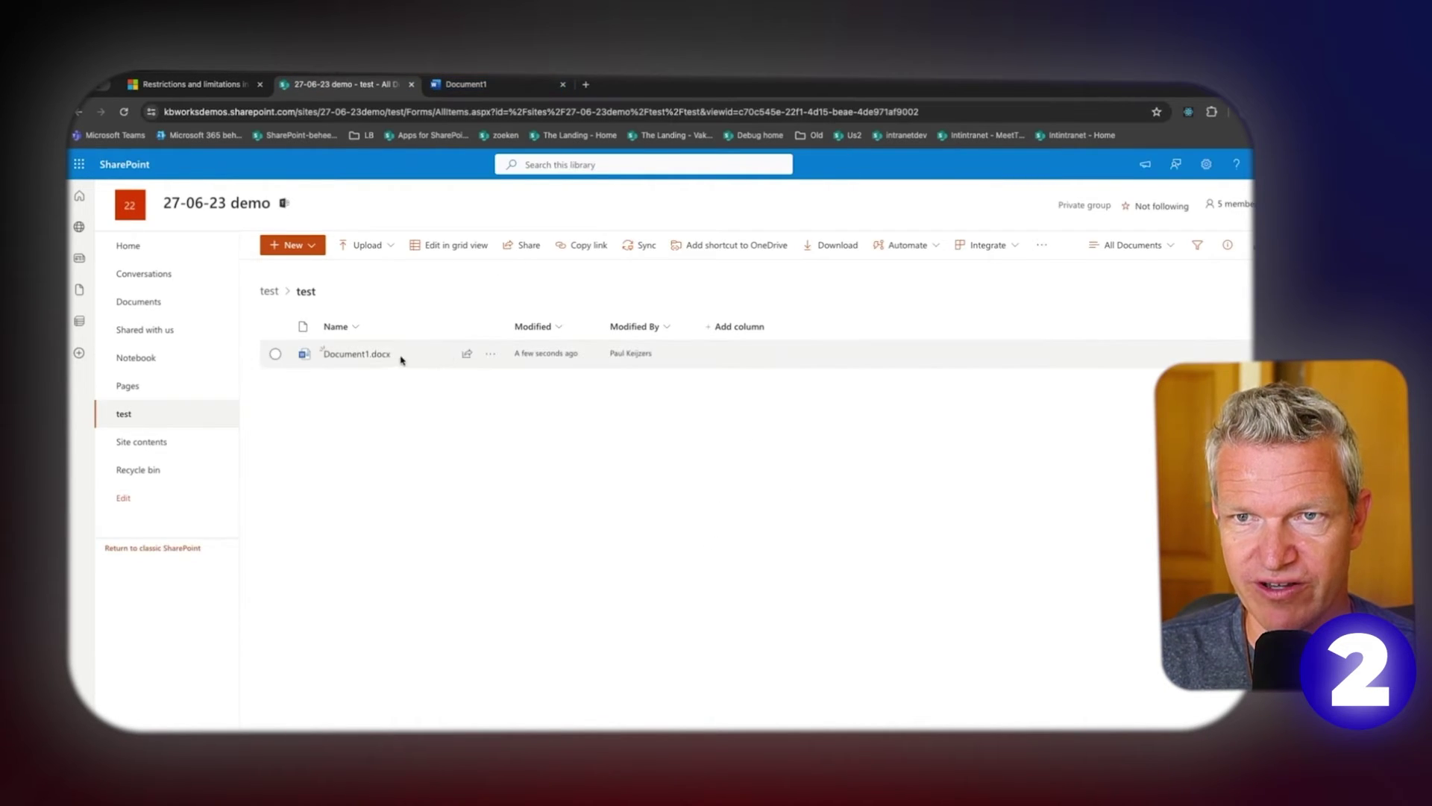
pyautogui.click(563, 85)
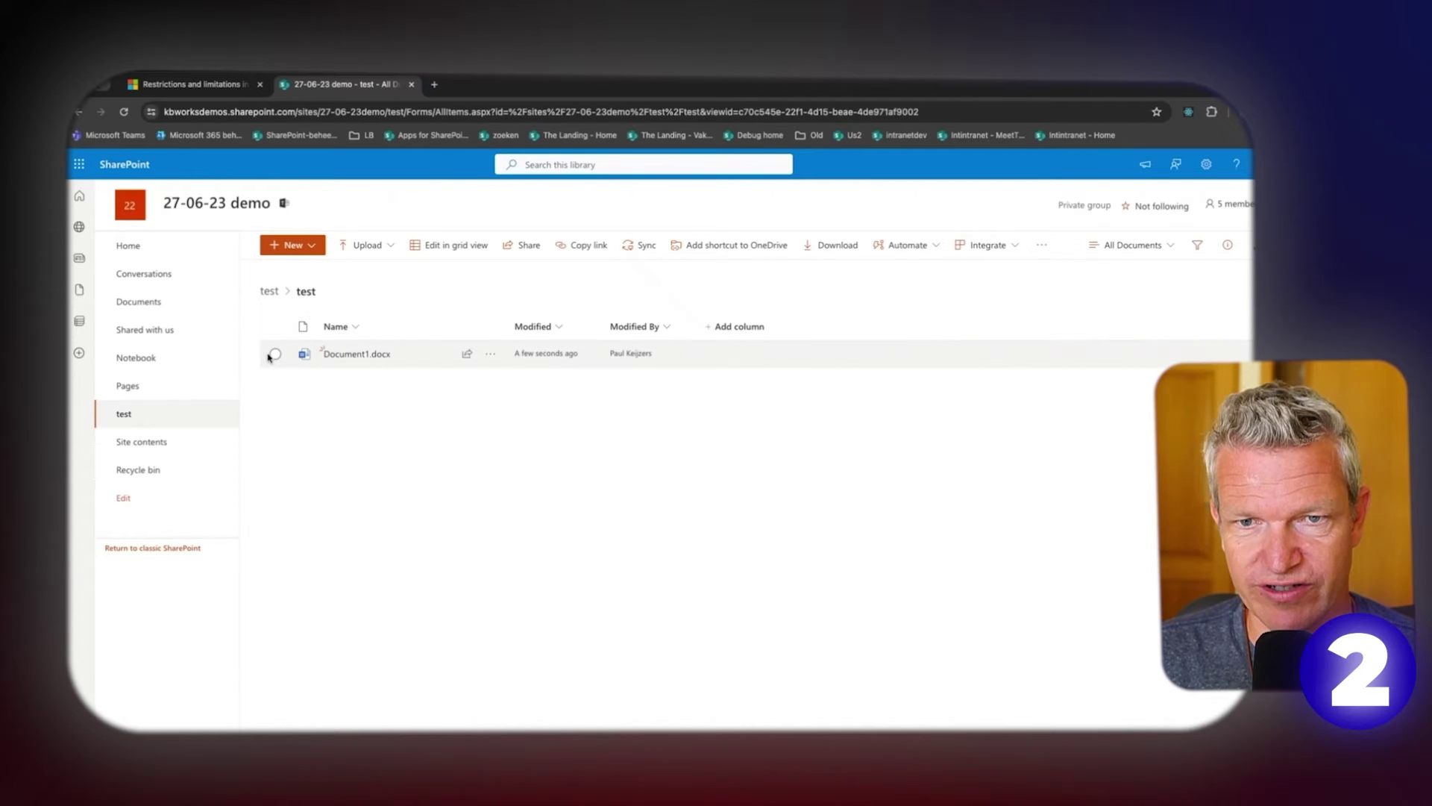
pyautogui.click(270, 291)
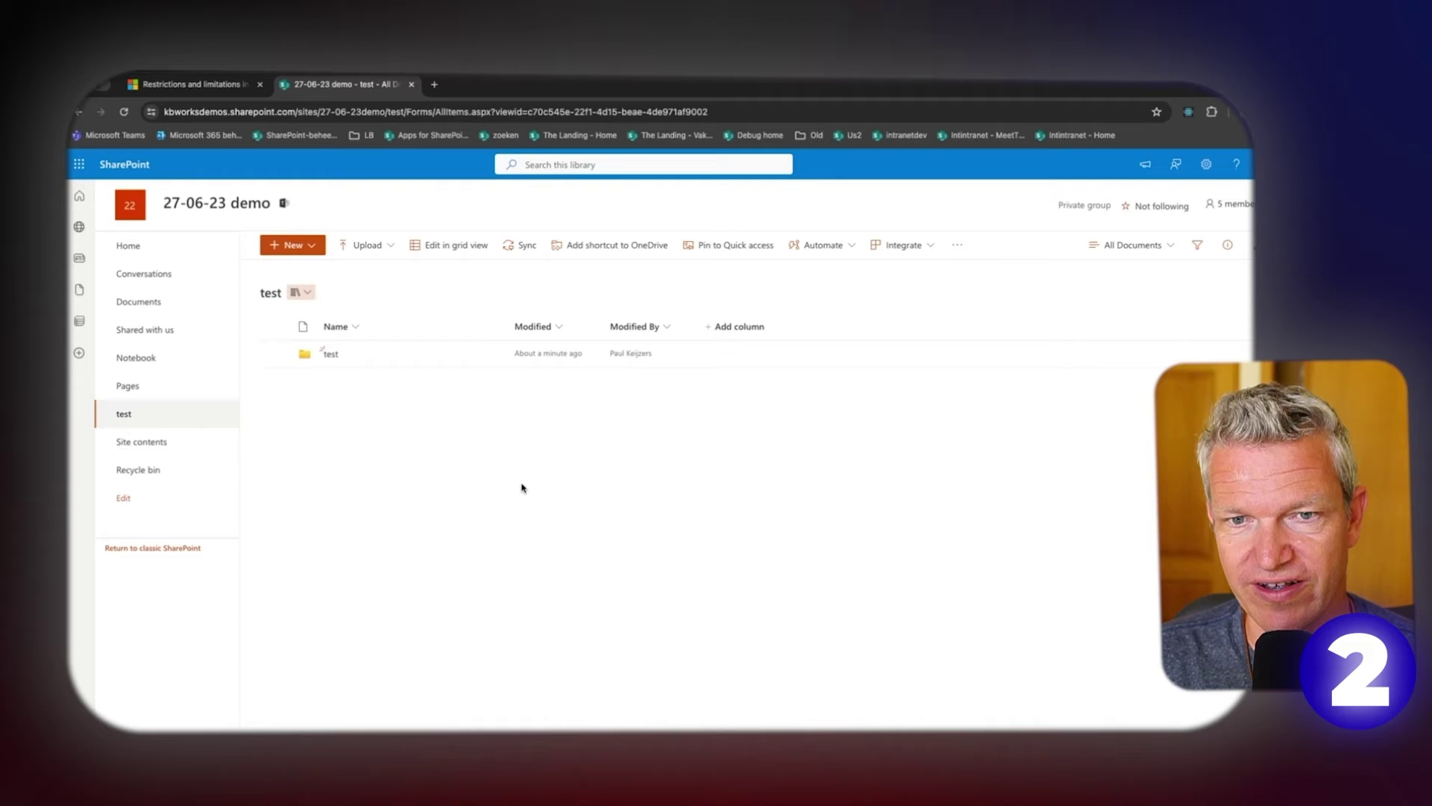
# Select the test folder's row in the test library.
pyautogui.click(275, 355)
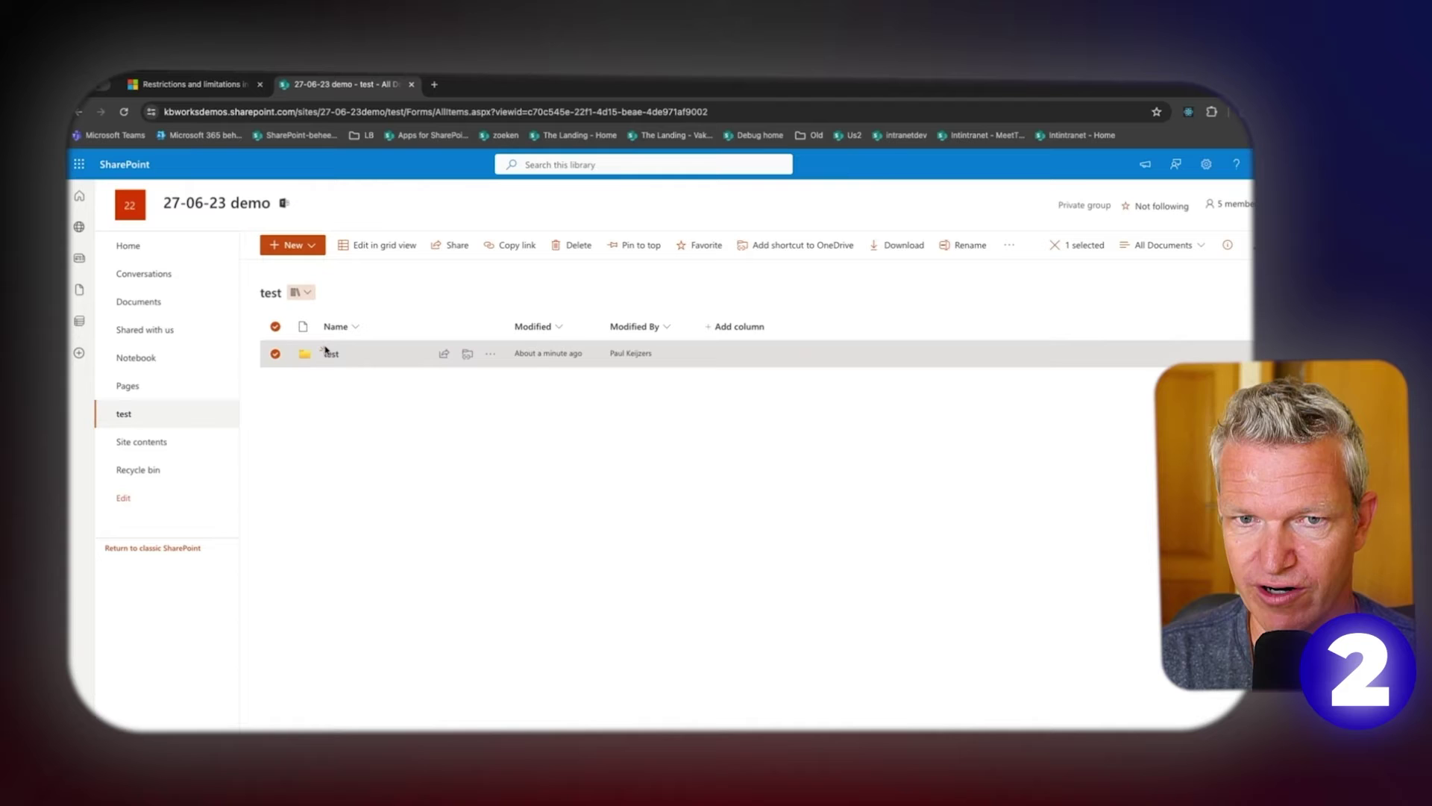
# Open Document1.docx's Manage access panel and go to its Advanced settings permissions page.
pyautogui.click(330, 355)
pyautogui.click(276, 354)
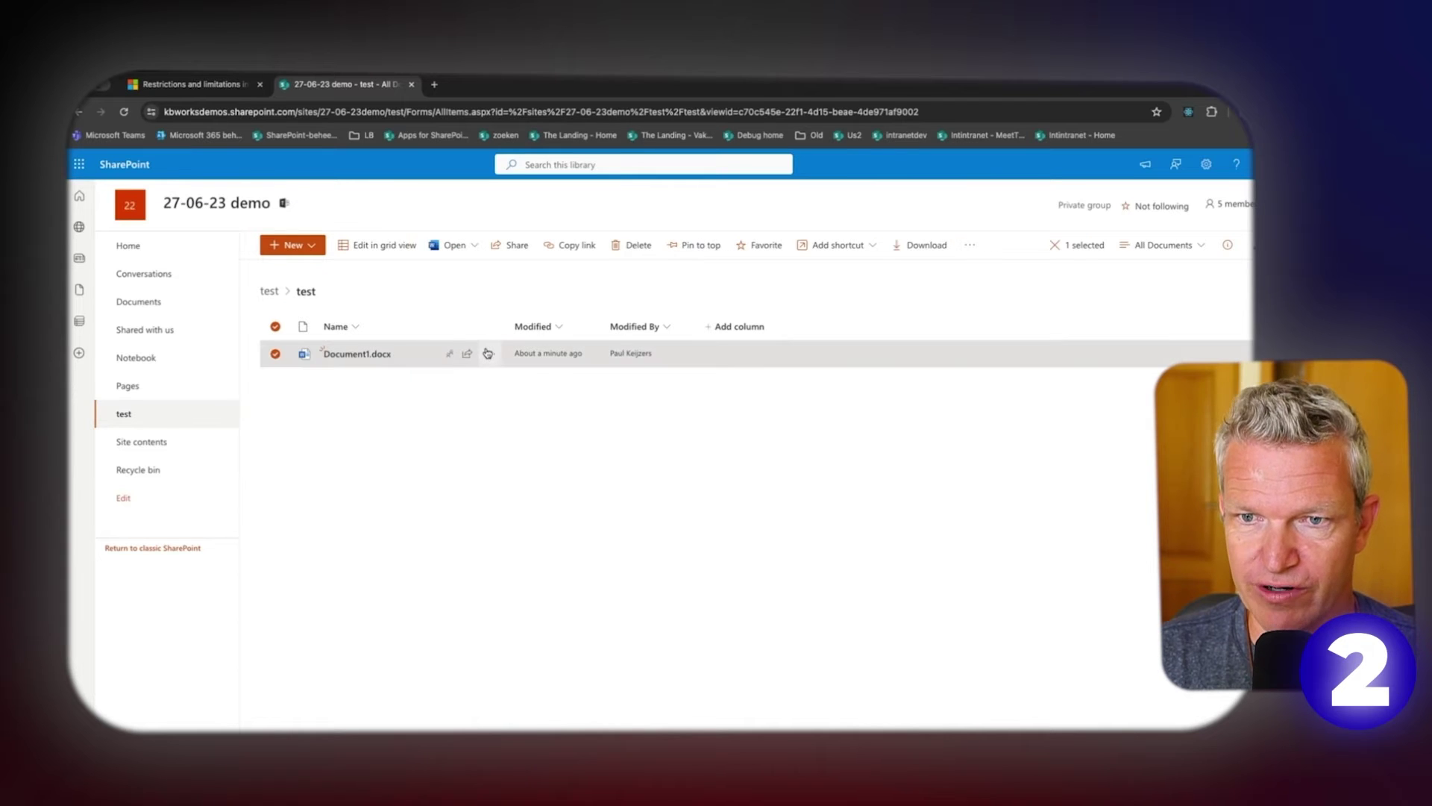
pyautogui.click(490, 354)
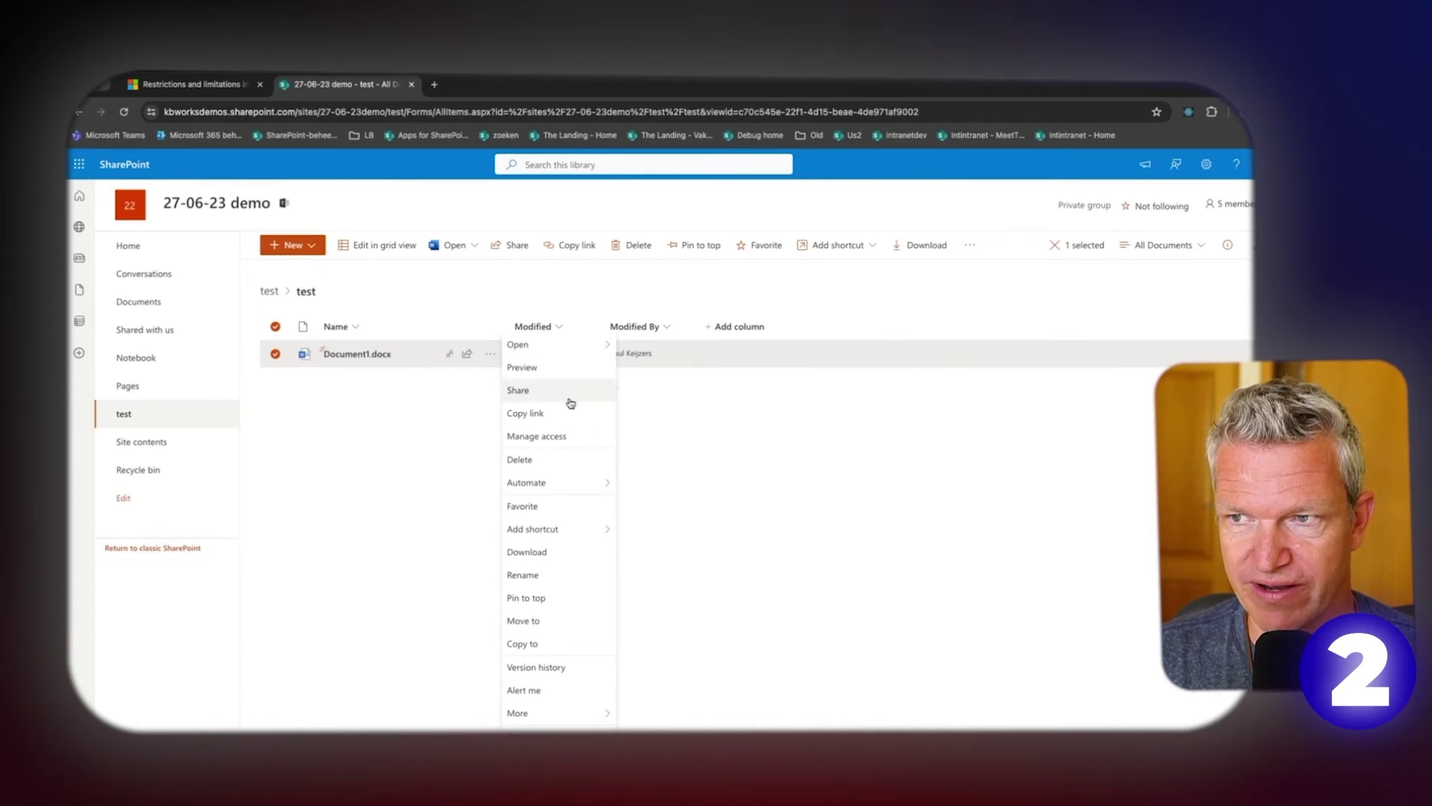
pyautogui.click(567, 436)
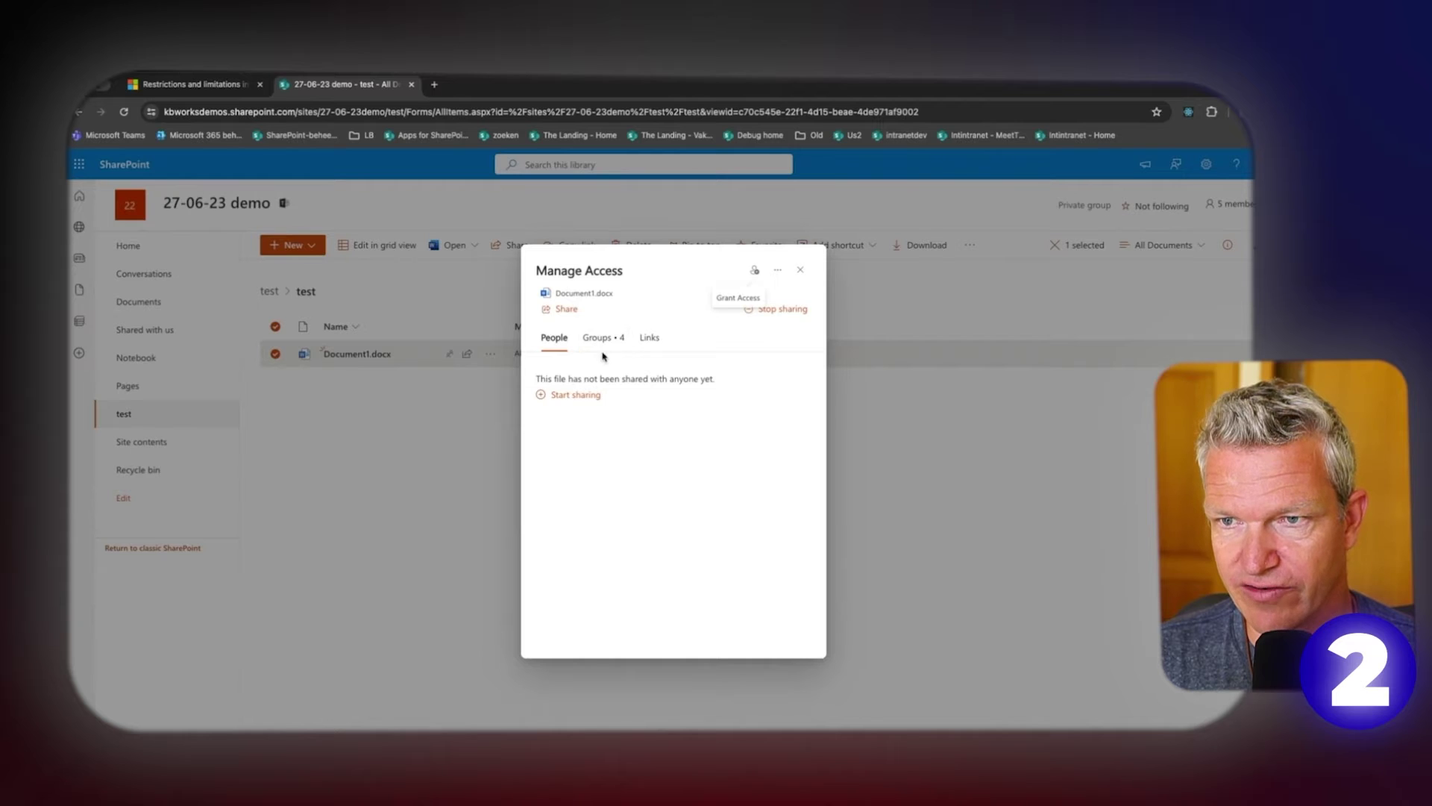
pyautogui.click(777, 270)
pyautogui.click(755, 293)
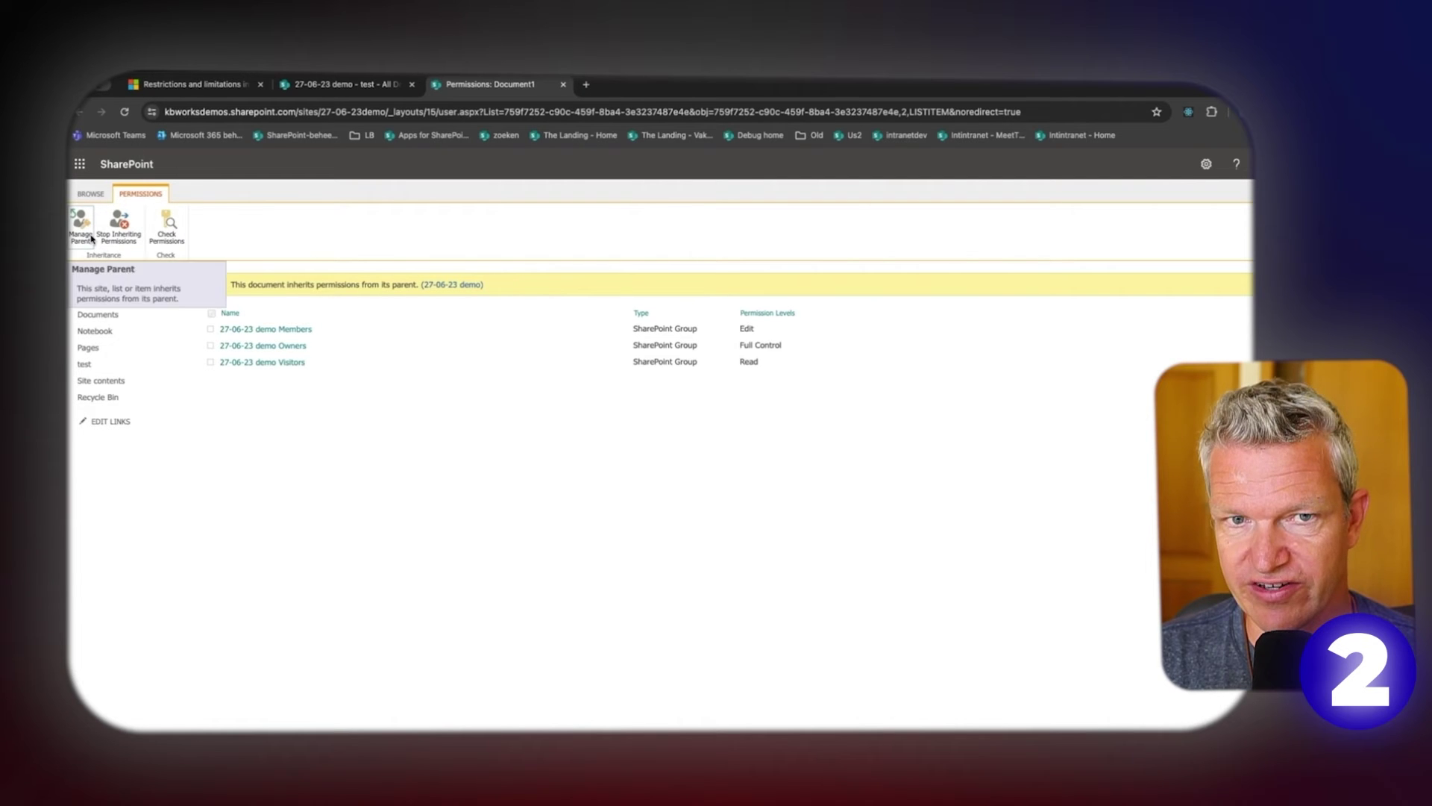
# Stop Document1.docx inheriting permissions from the site, confirm, and return to the library tab.
pyautogui.click(118, 228)
pyautogui.click(776, 212)
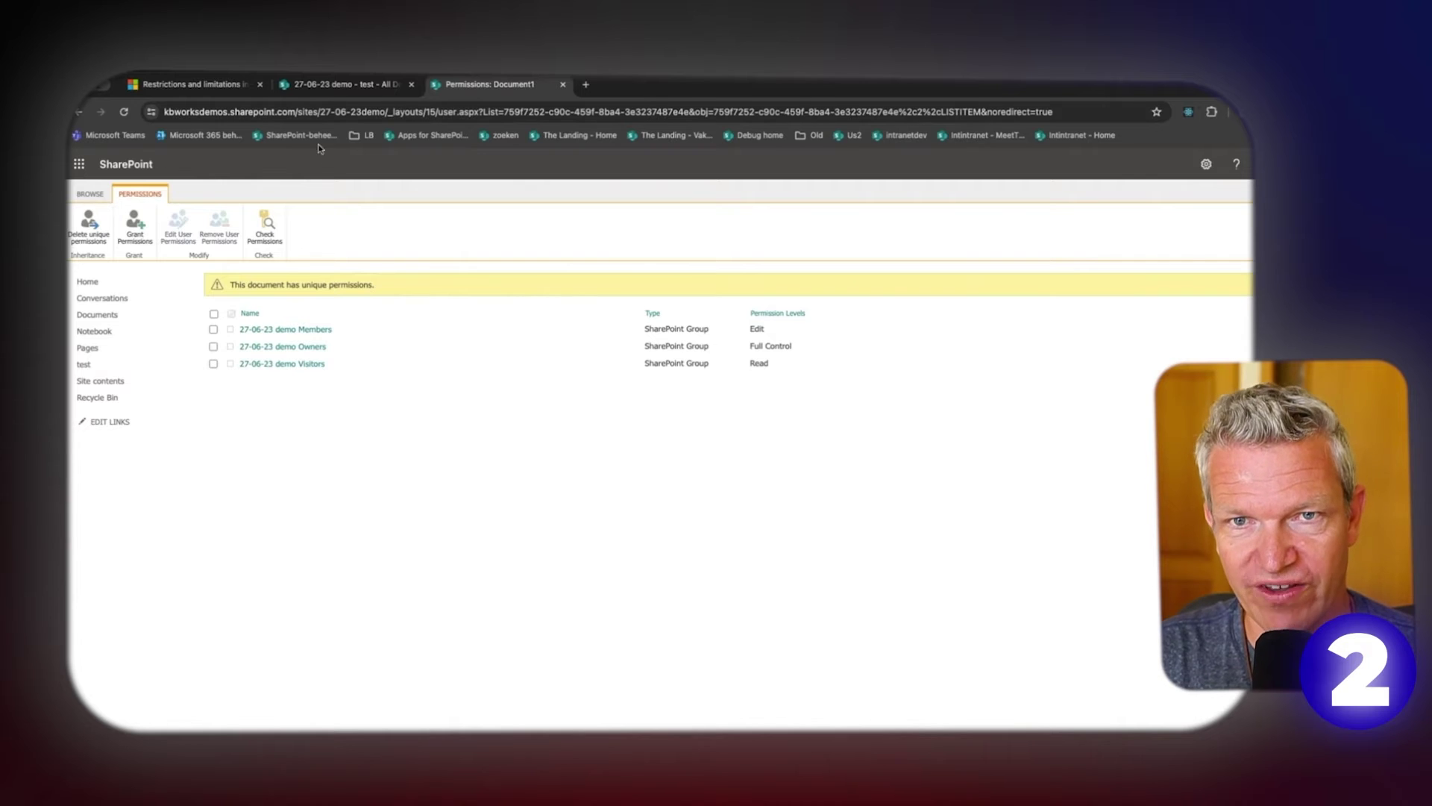
pyautogui.click(336, 84)
# Dismiss the Manage Access dialog to reveal the test folder's file list.
pyautogui.press('Escape')
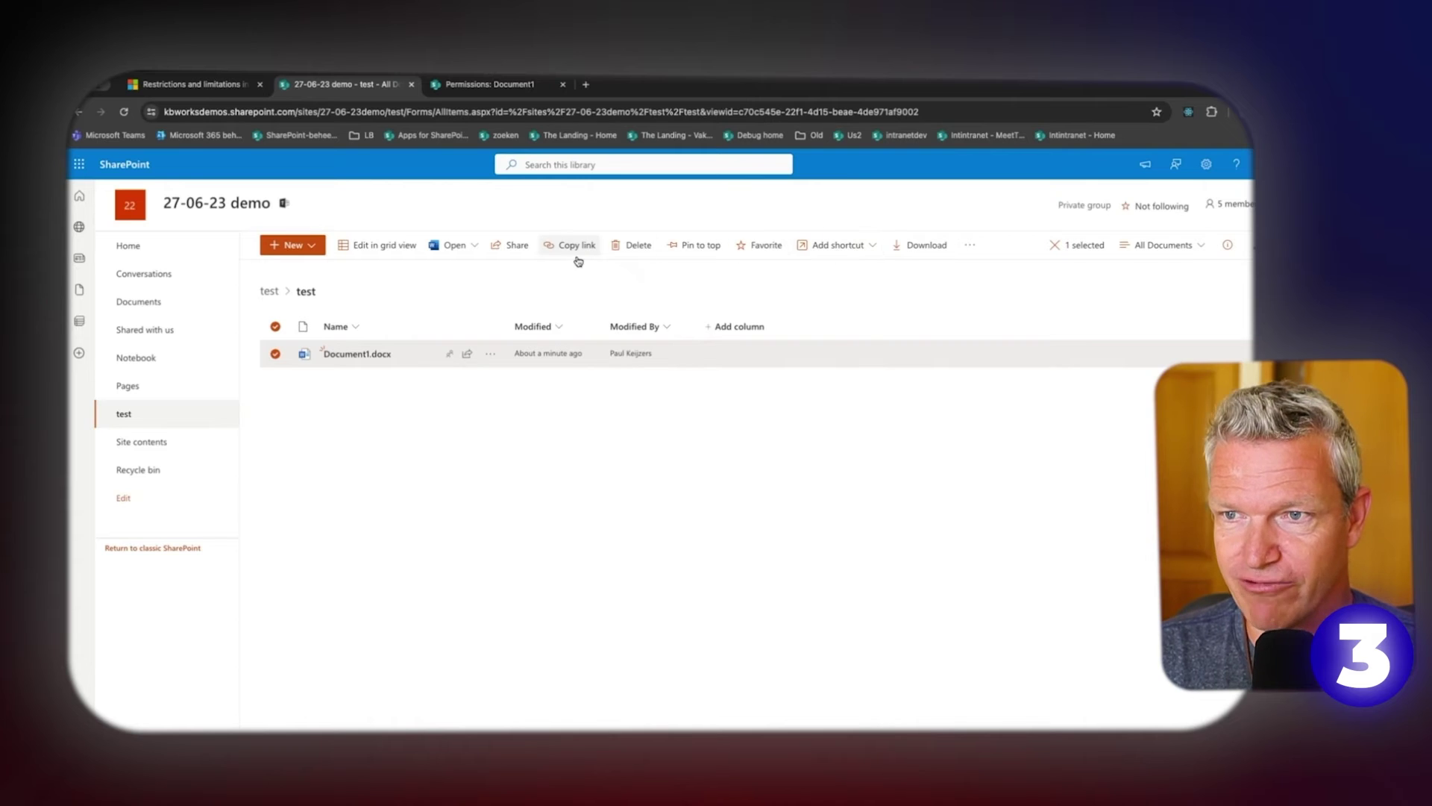
# Open and then dismiss Document1.docx's more-actions menu, clearing the selection.
pyautogui.click(971, 245)
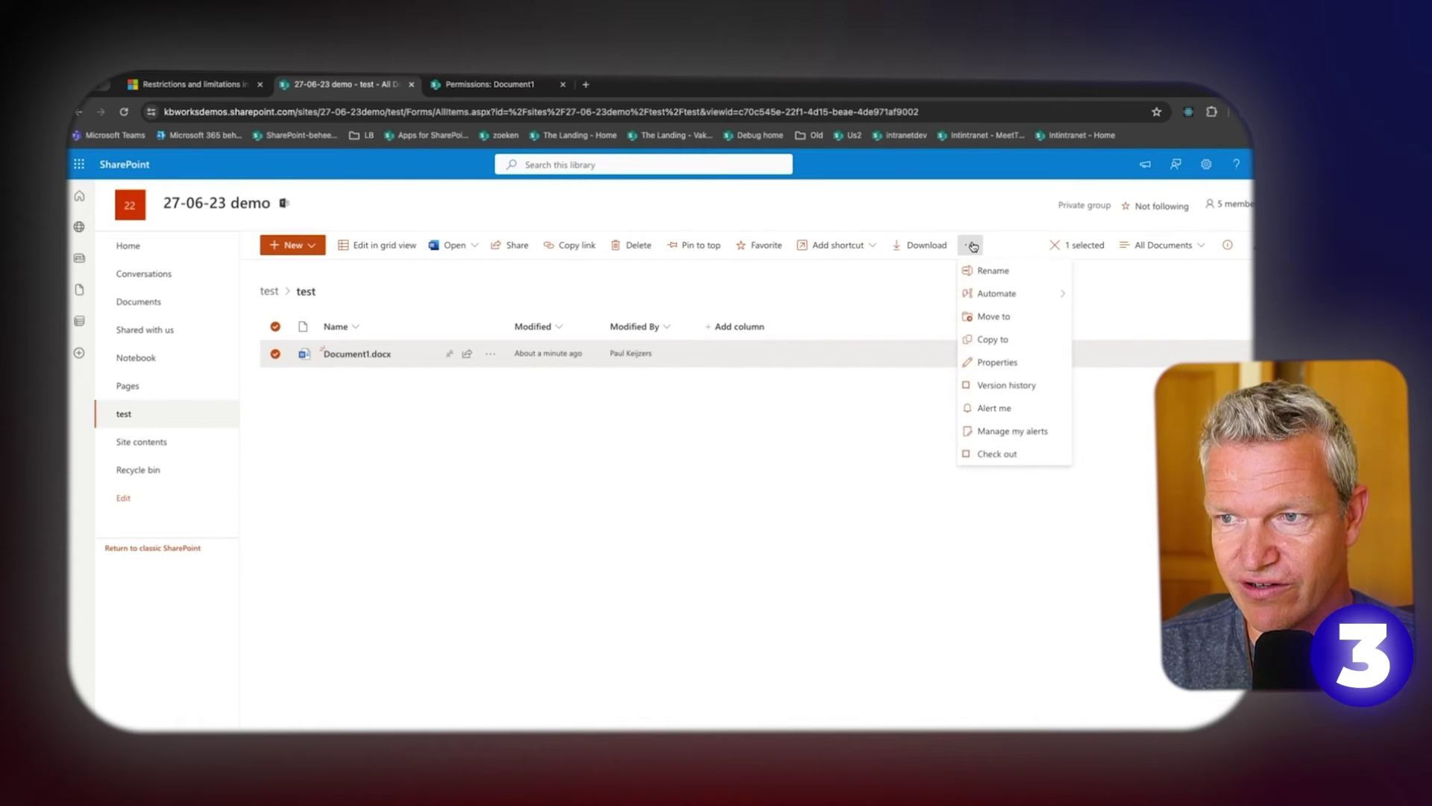
pyautogui.click(693, 566)
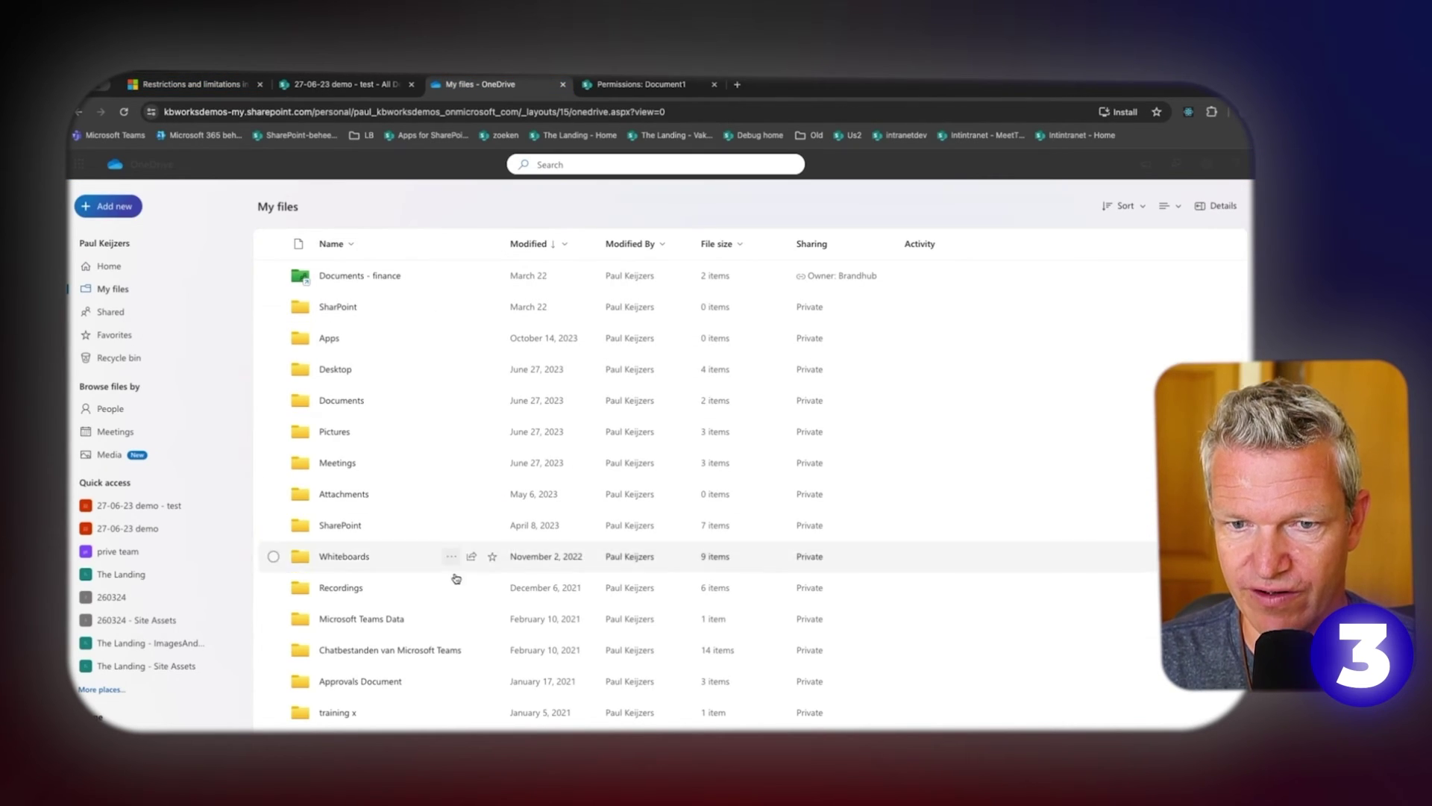
# Select the Documents - finance folder in OneDrive's My files list.
pyautogui.scroll(-3, 403, 563)
pyautogui.scroll(2, 405, 509)
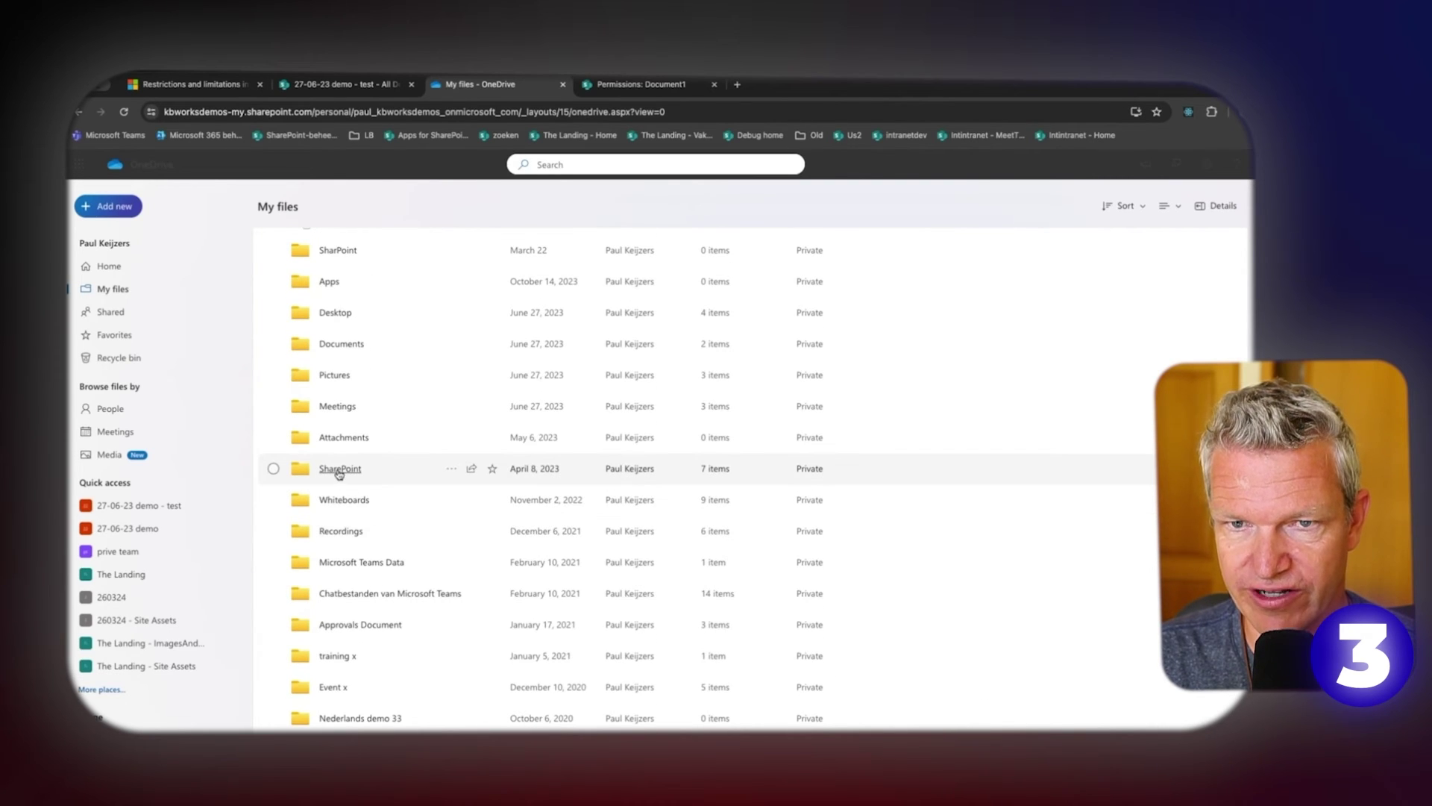
pyautogui.scroll(2, 340, 470)
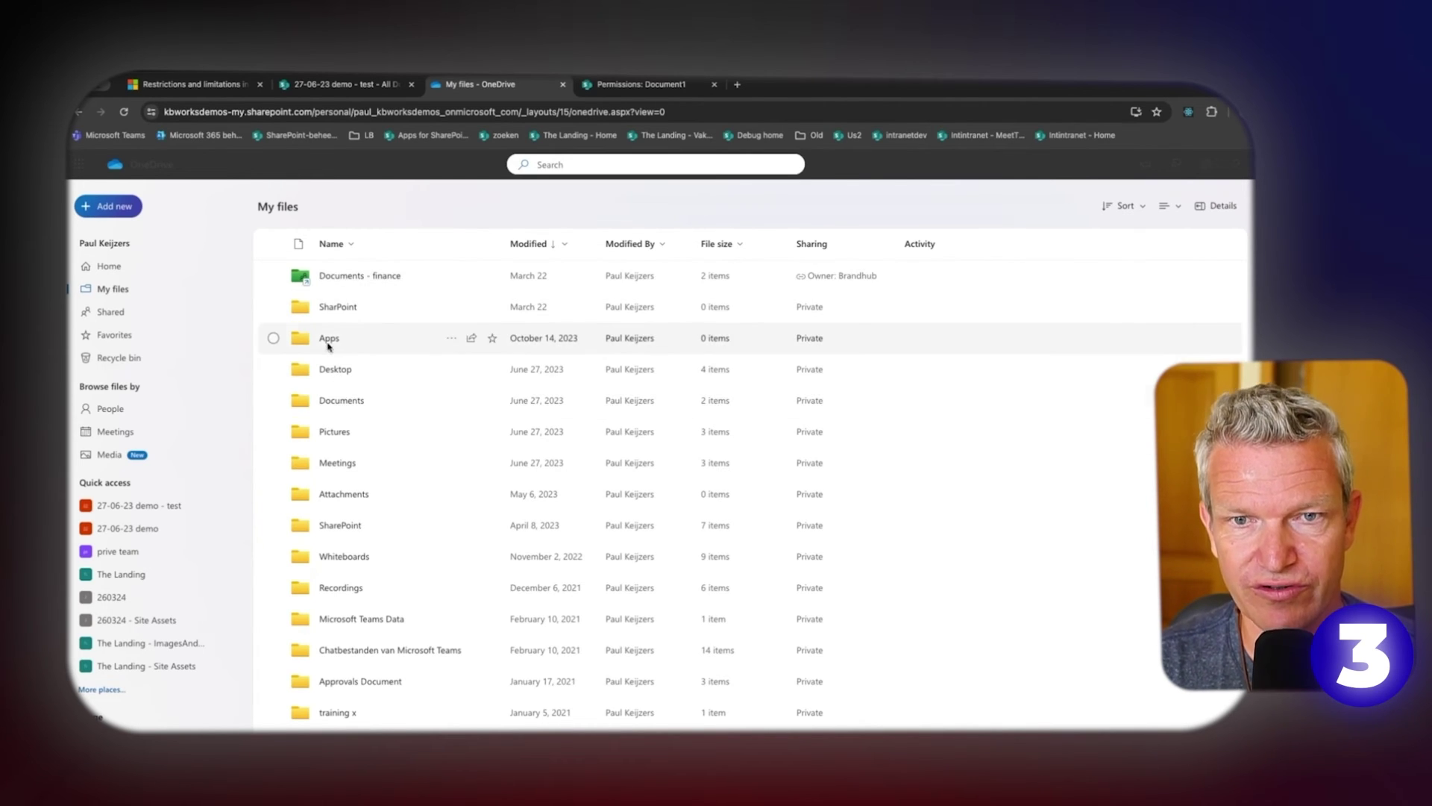
pyautogui.click(274, 276)
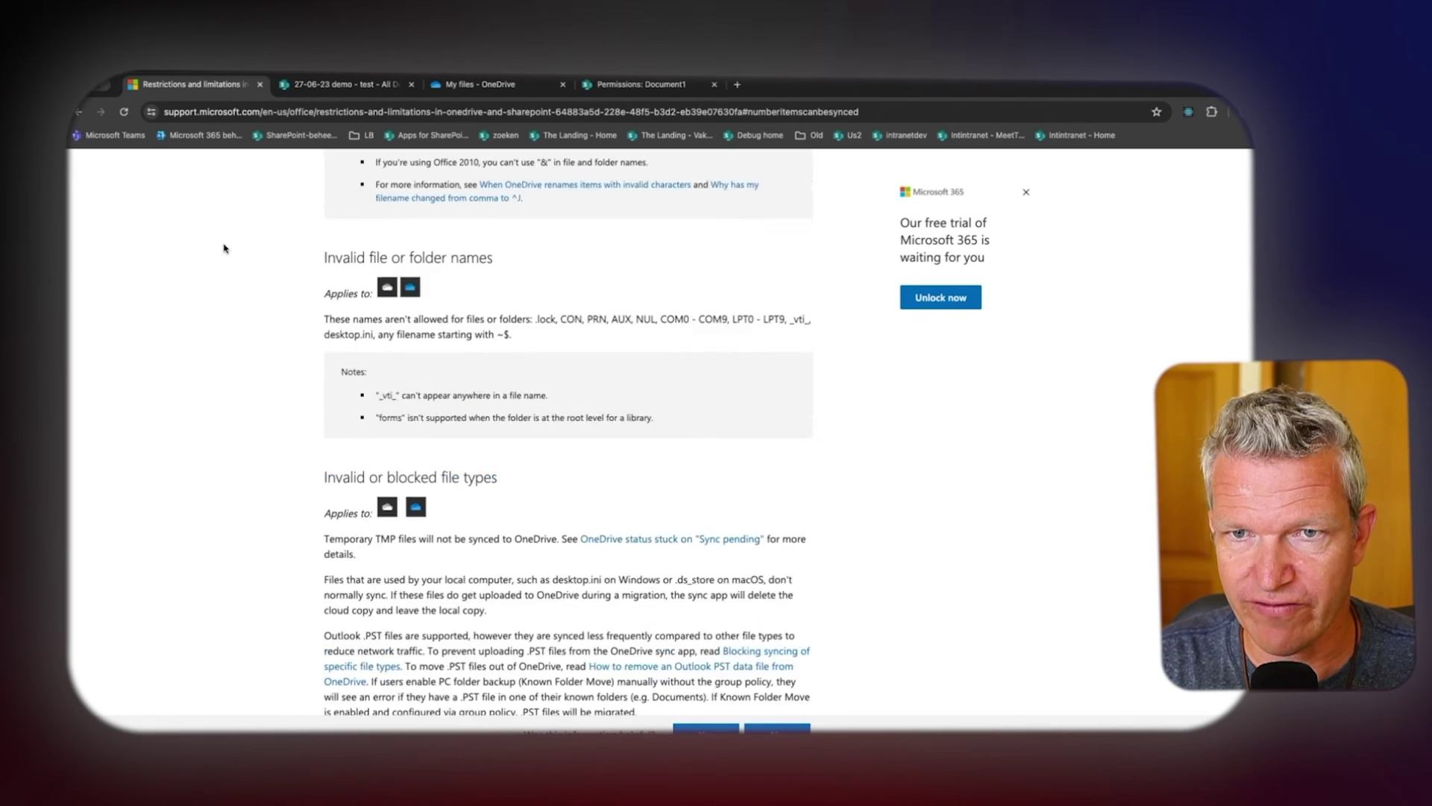
pyautogui.scroll(15, 224, 248)
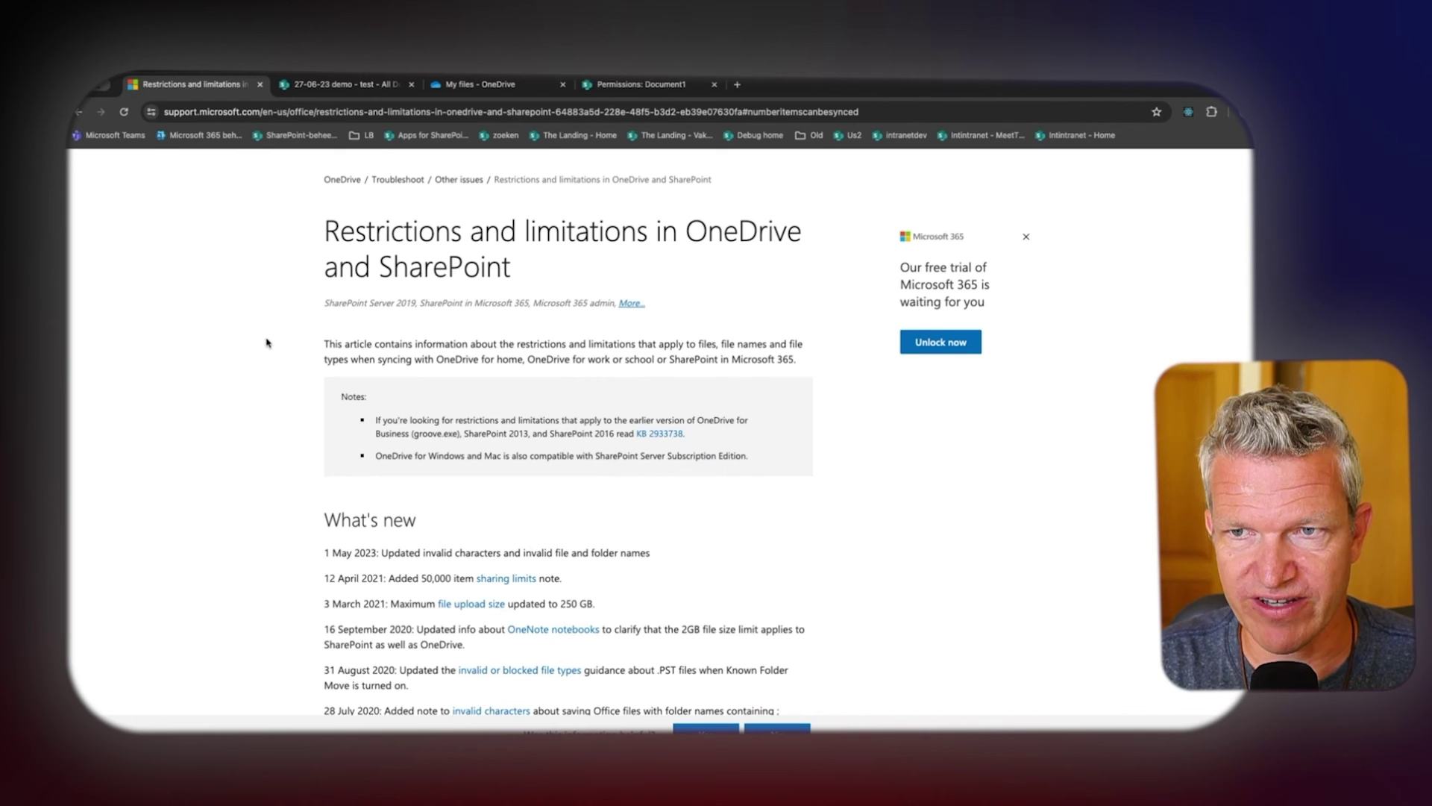
# Highlight the 50,000-item sharing limits note in the restrictions and limitations article.
pyautogui.scroll(-3, 267, 343)
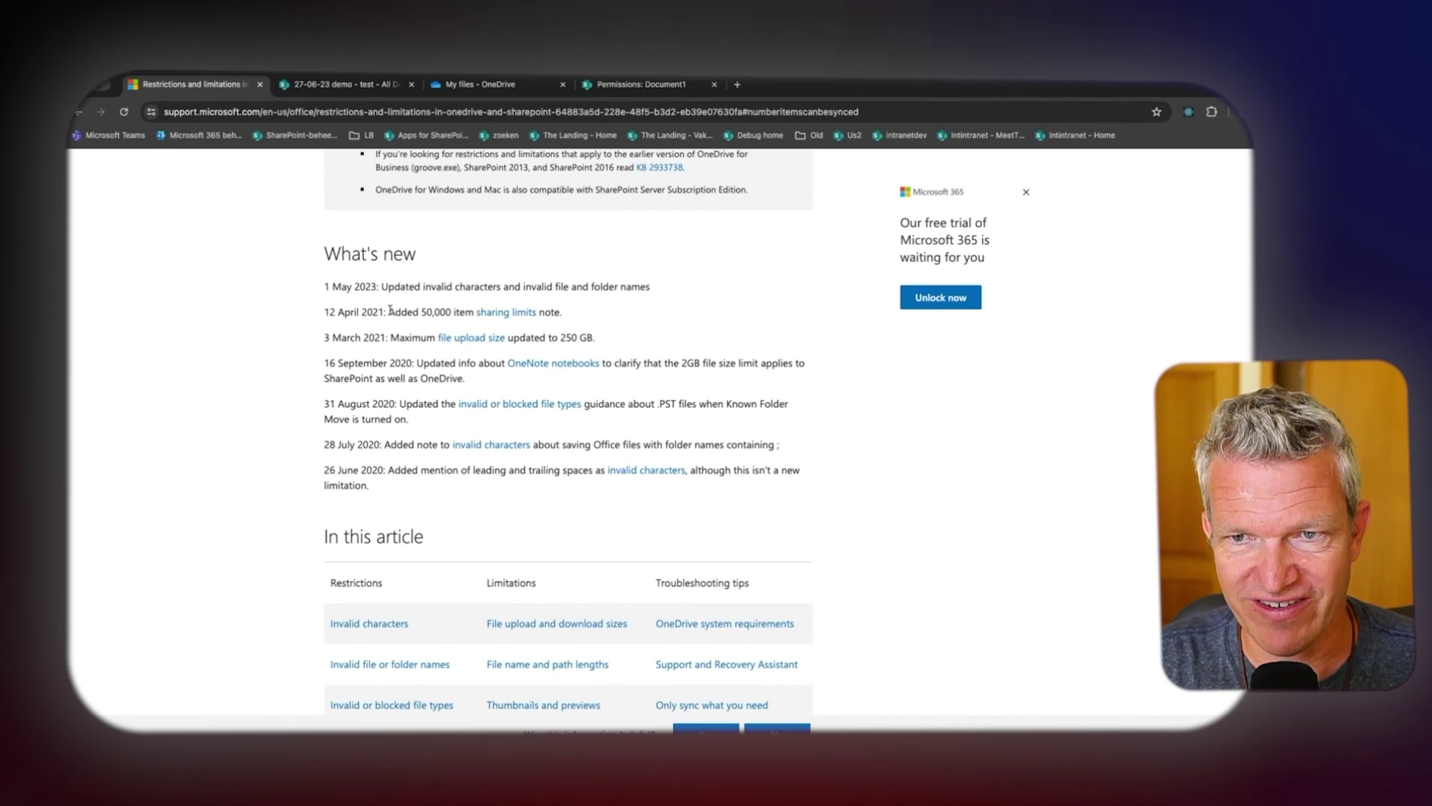
pyautogui.moveTo(389, 312); pyautogui.dragTo(565, 312)
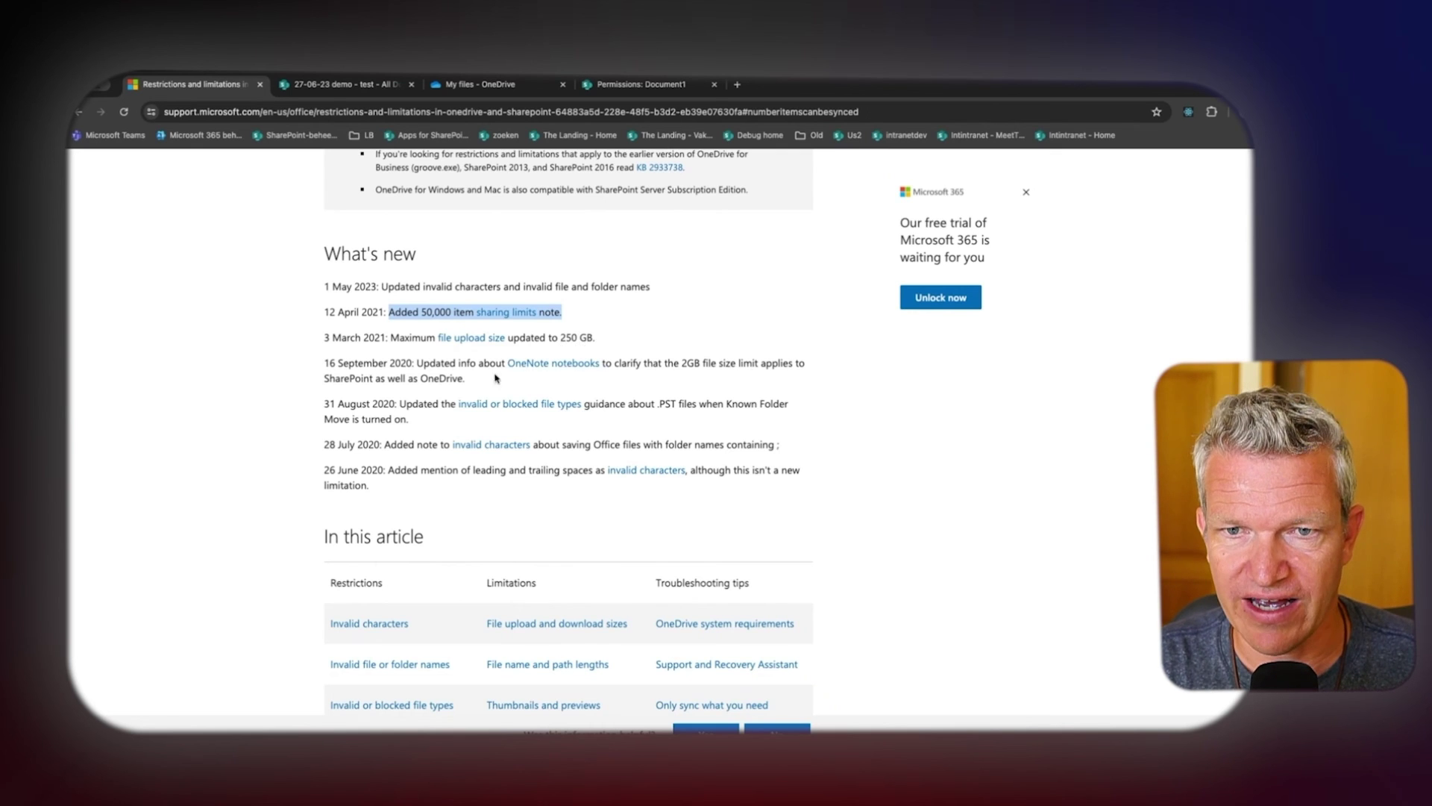
# Scroll down the article to the Sharing section.
pyautogui.scroll(-1, 455, 462)
pyautogui.scroll(-10, 455, 463)
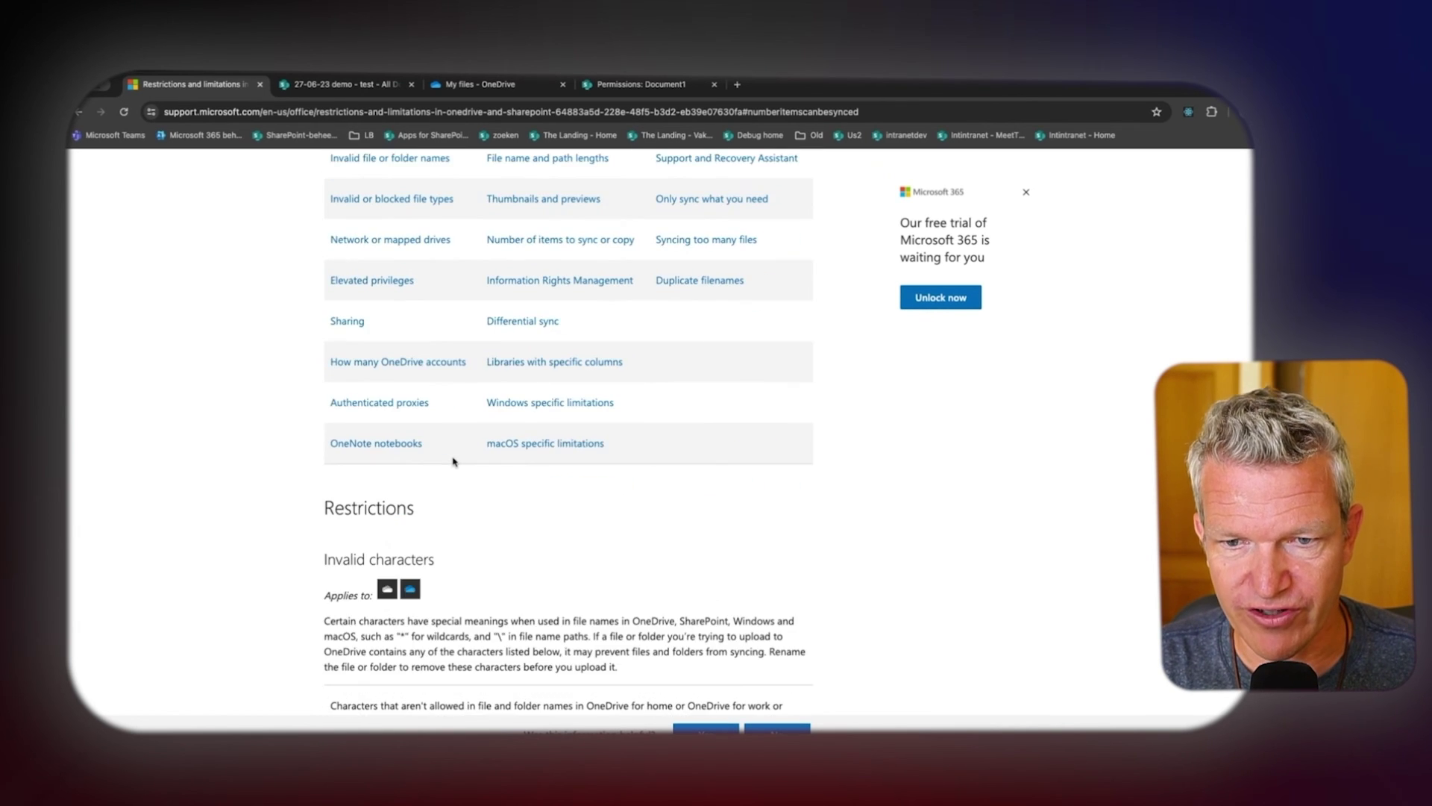
pyautogui.scroll(-3, 453, 459)
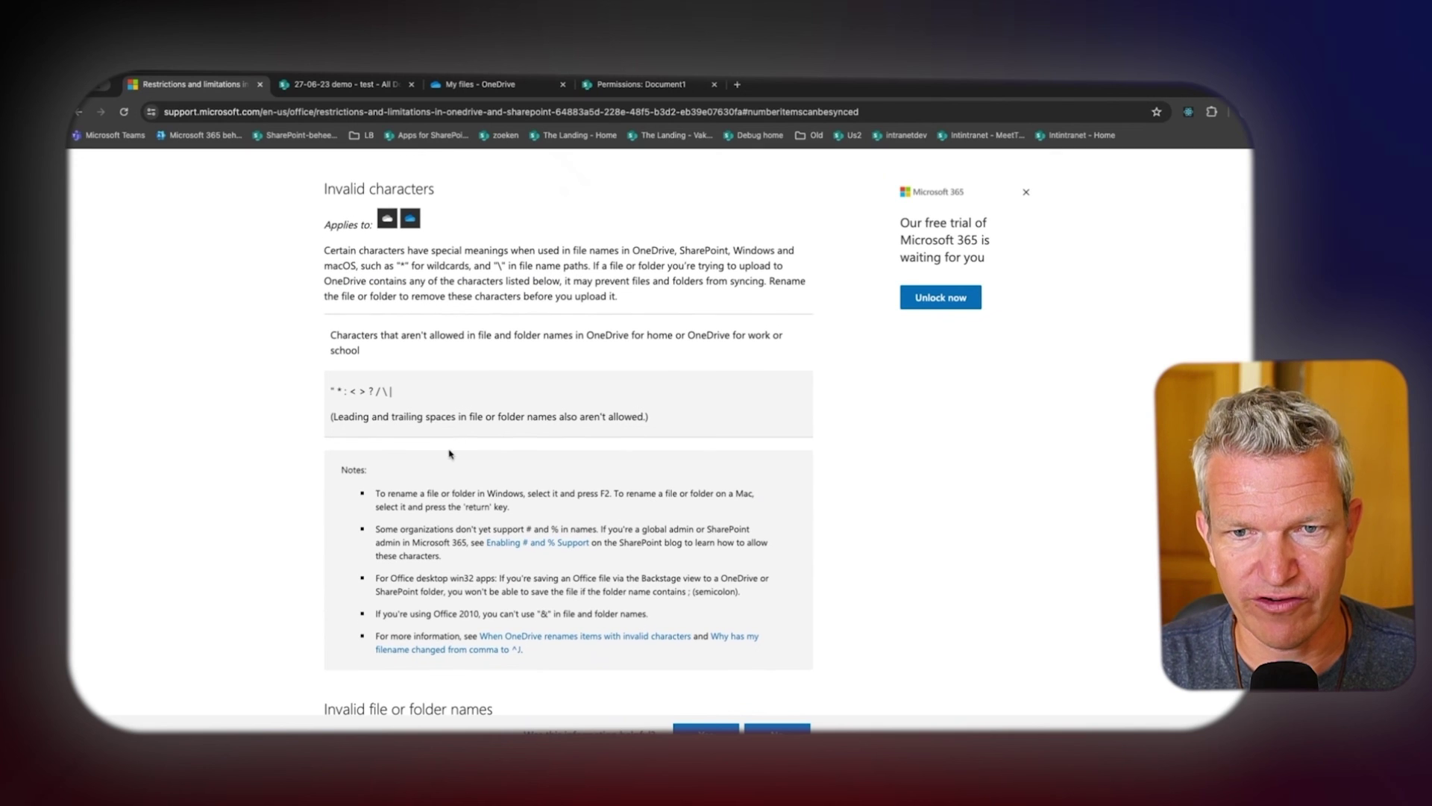
pyautogui.scroll(-7, 348, 470)
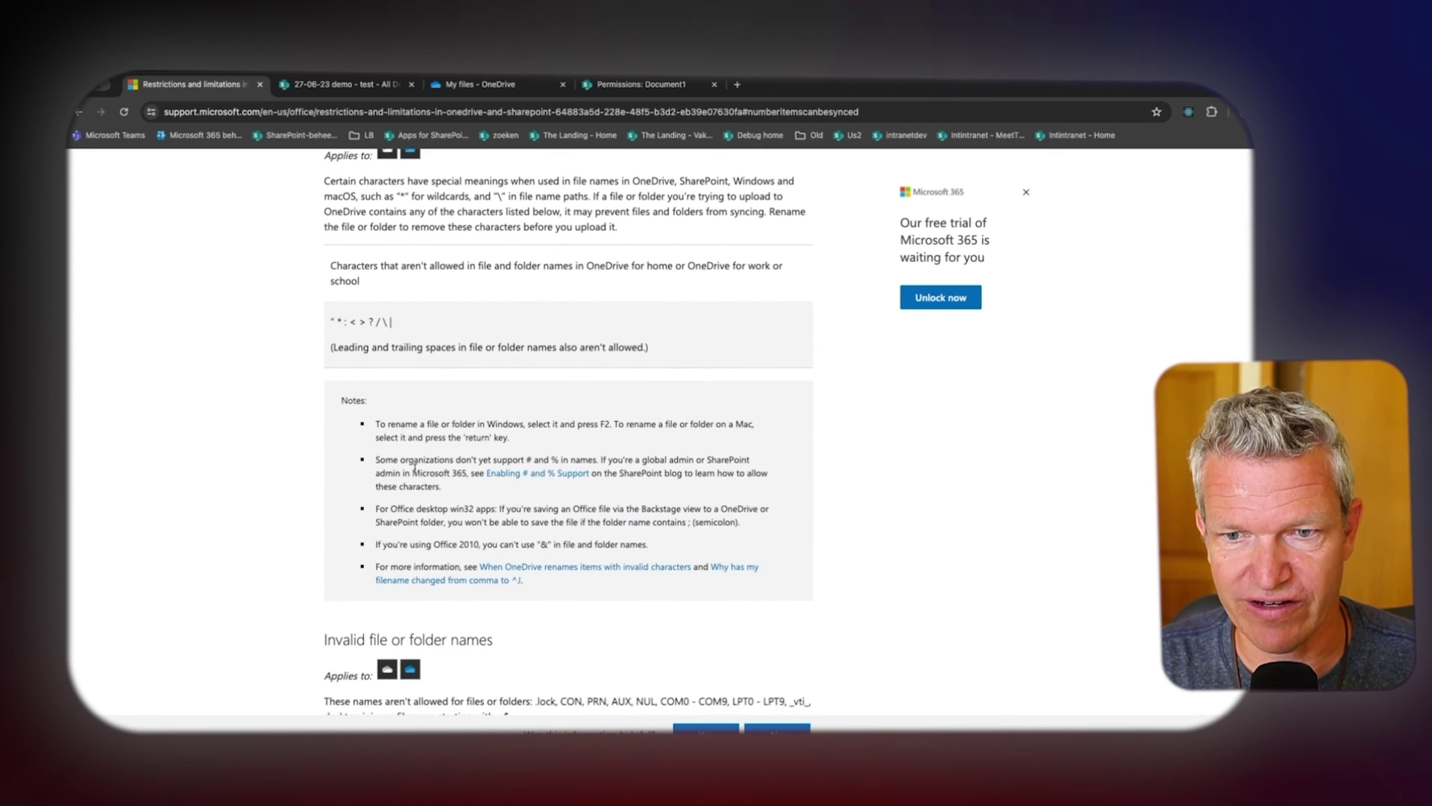
pyautogui.scroll(-2, 348, 470)
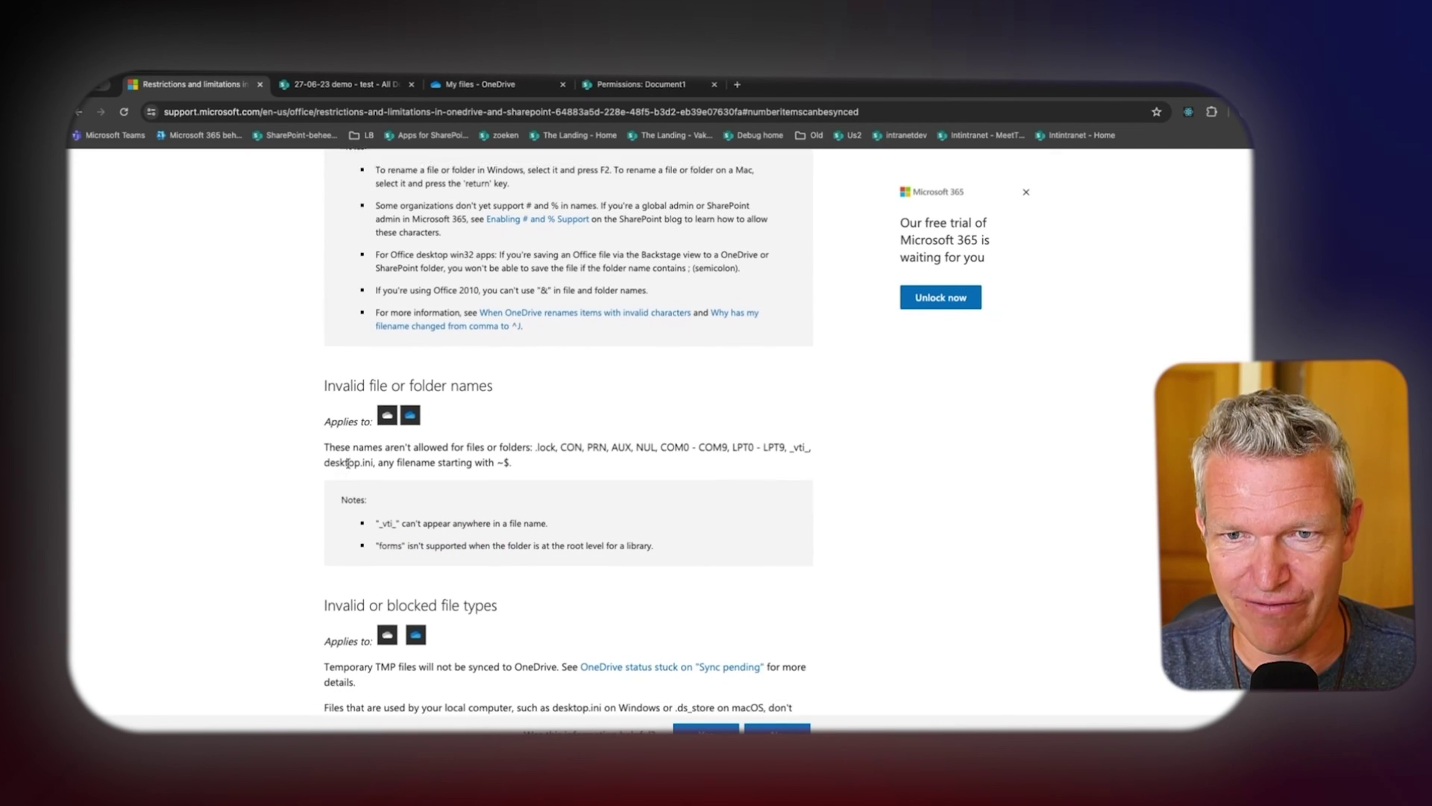
pyautogui.scroll(-1, 348, 468)
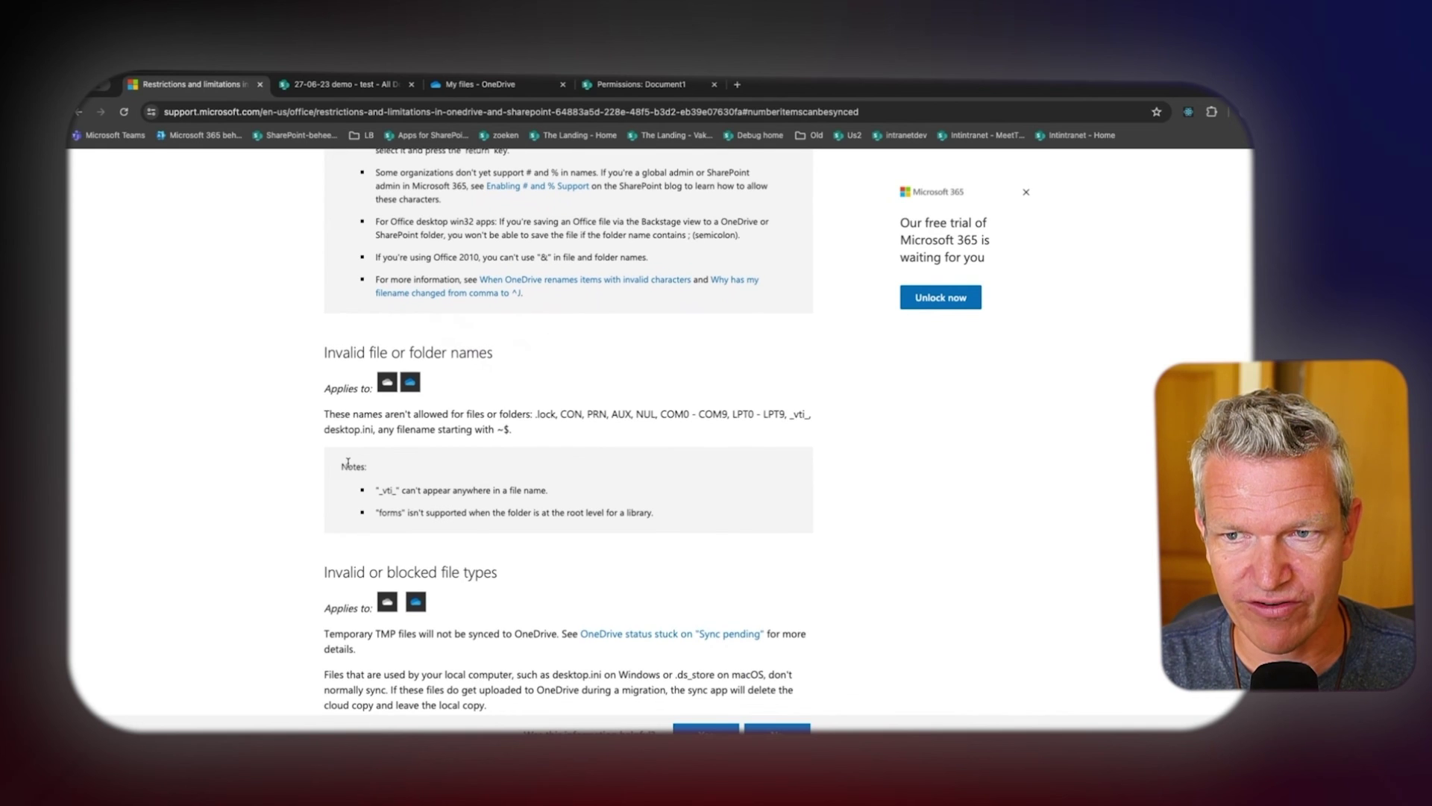
pyautogui.scroll(-12, 348, 462)
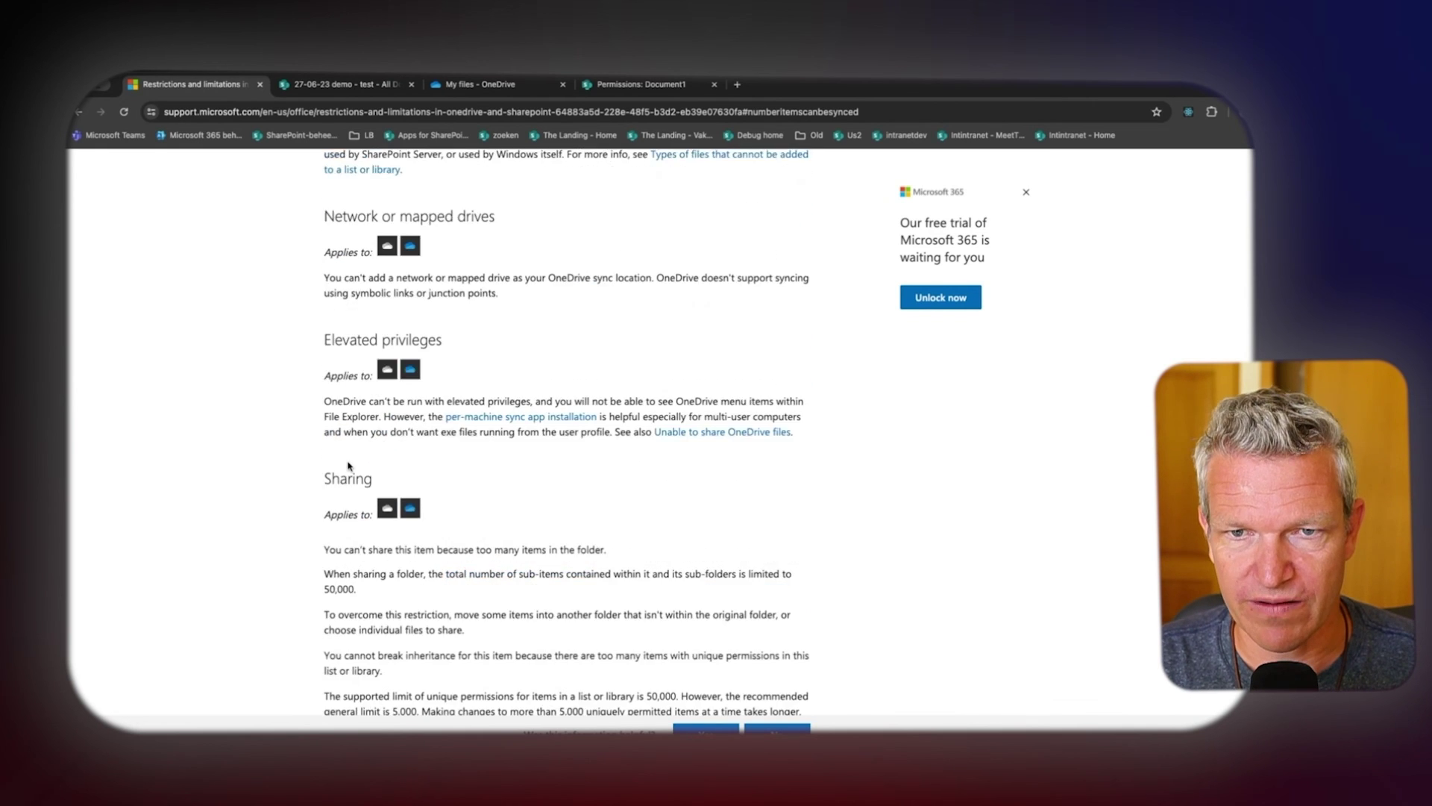
# Highlight the folder sharing limit, the 2,500-files-at-once limit and the 300,000-file sync recommendation.
pyautogui.scroll(-8, 349, 466)
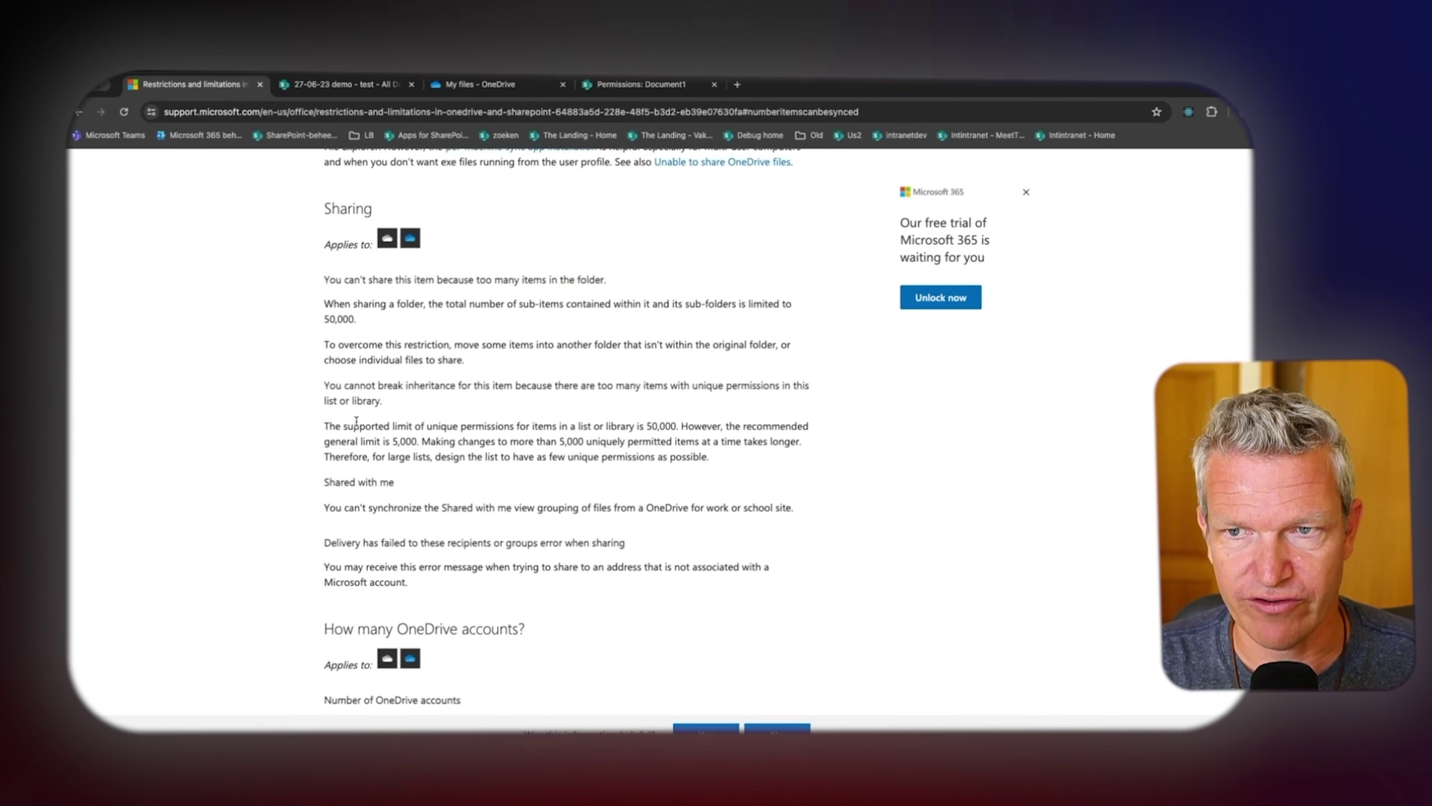
pyautogui.moveTo(331, 303); pyautogui.dragTo(640, 323)
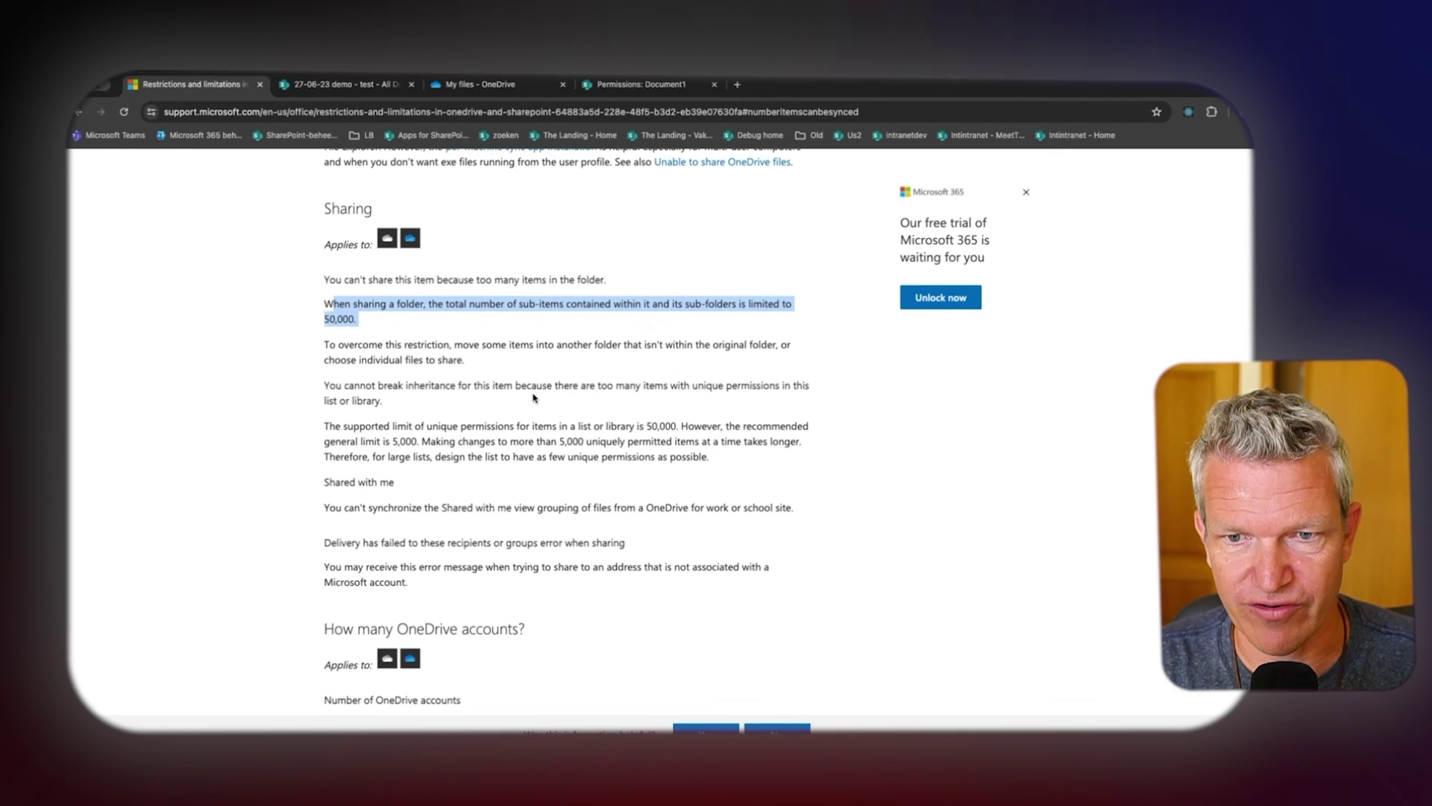
pyautogui.scroll(-10, 535, 399)
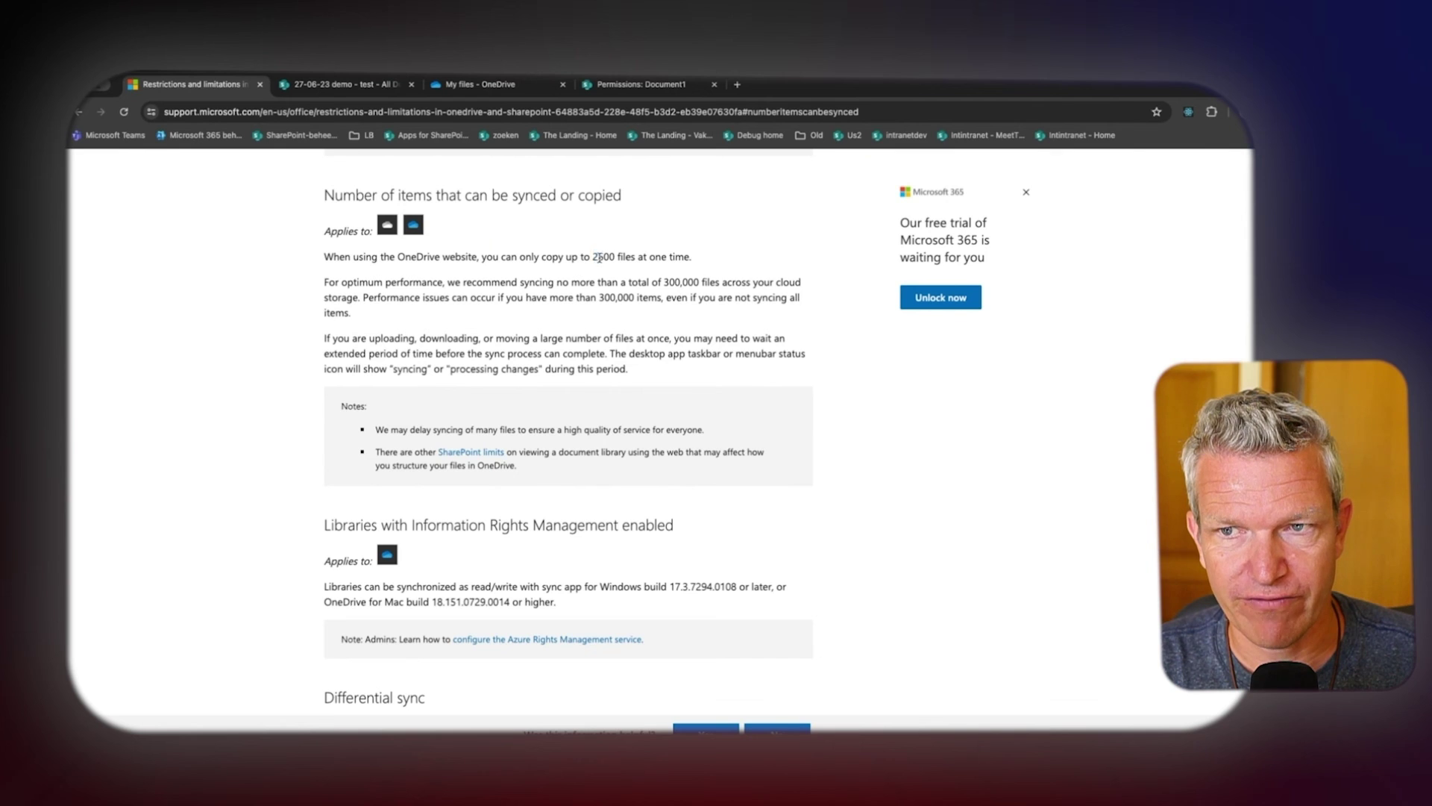
pyautogui.moveTo(594, 257); pyautogui.dragTo(697, 263)
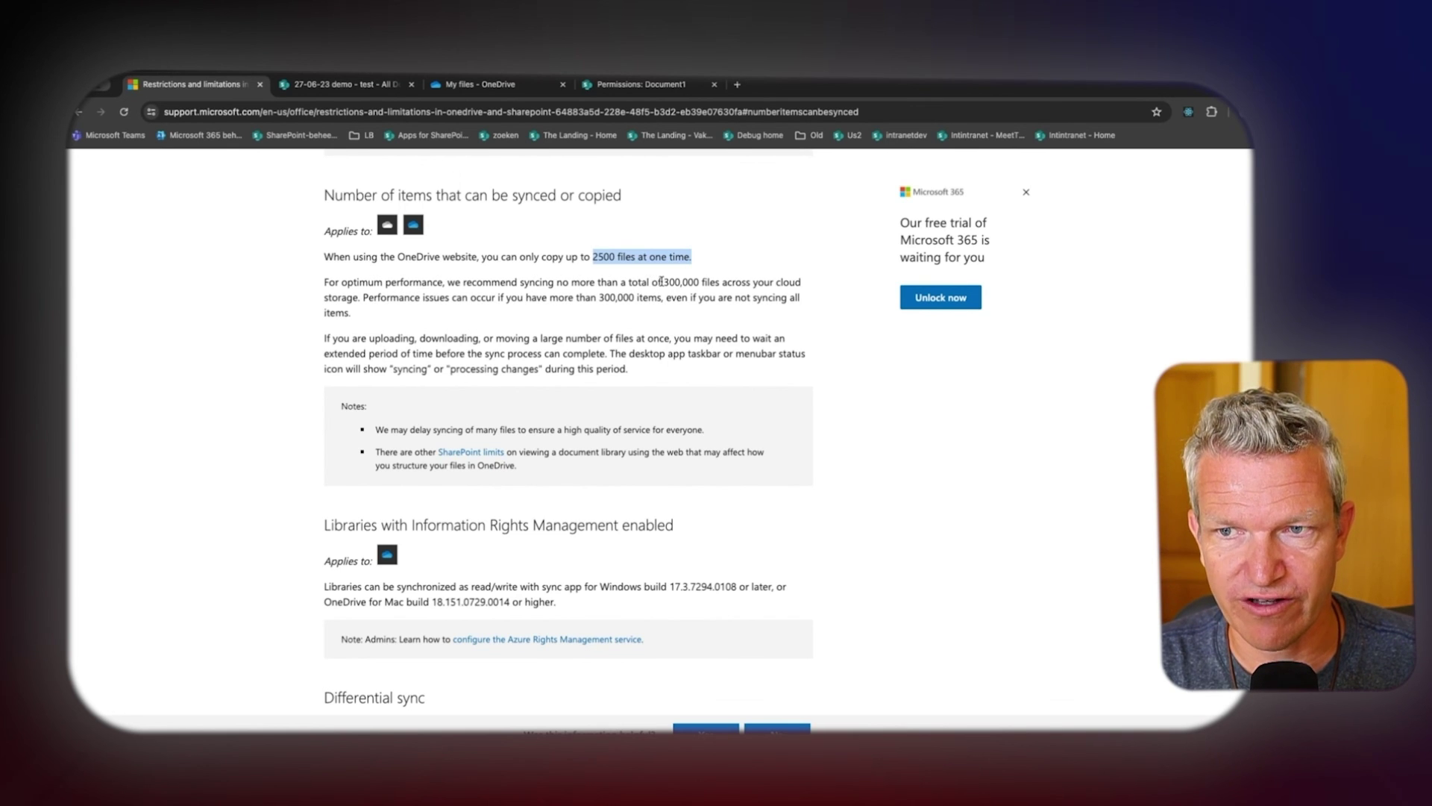
pyautogui.moveTo(663, 282); pyautogui.dragTo(354, 298)
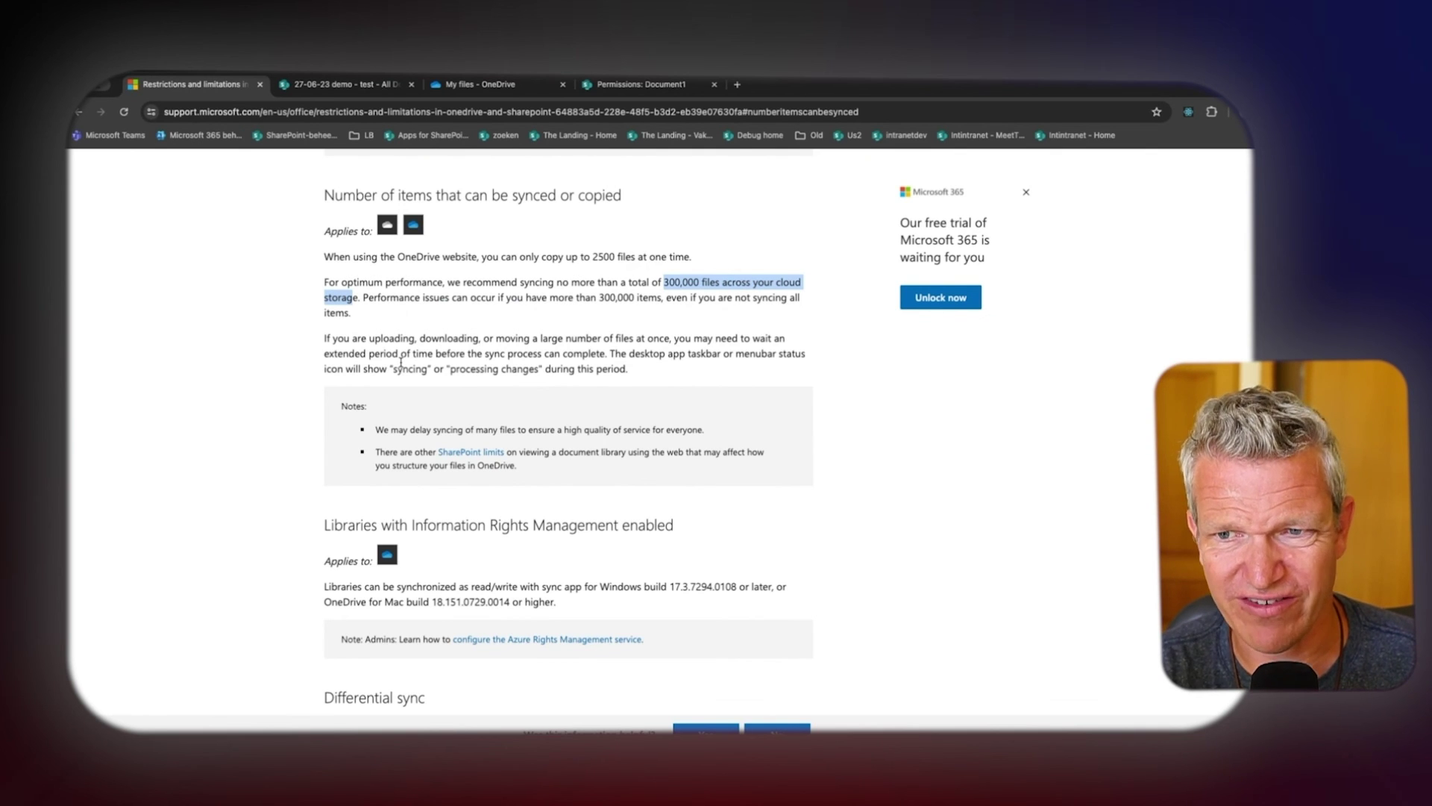
pyautogui.scroll(-15, 401, 363)
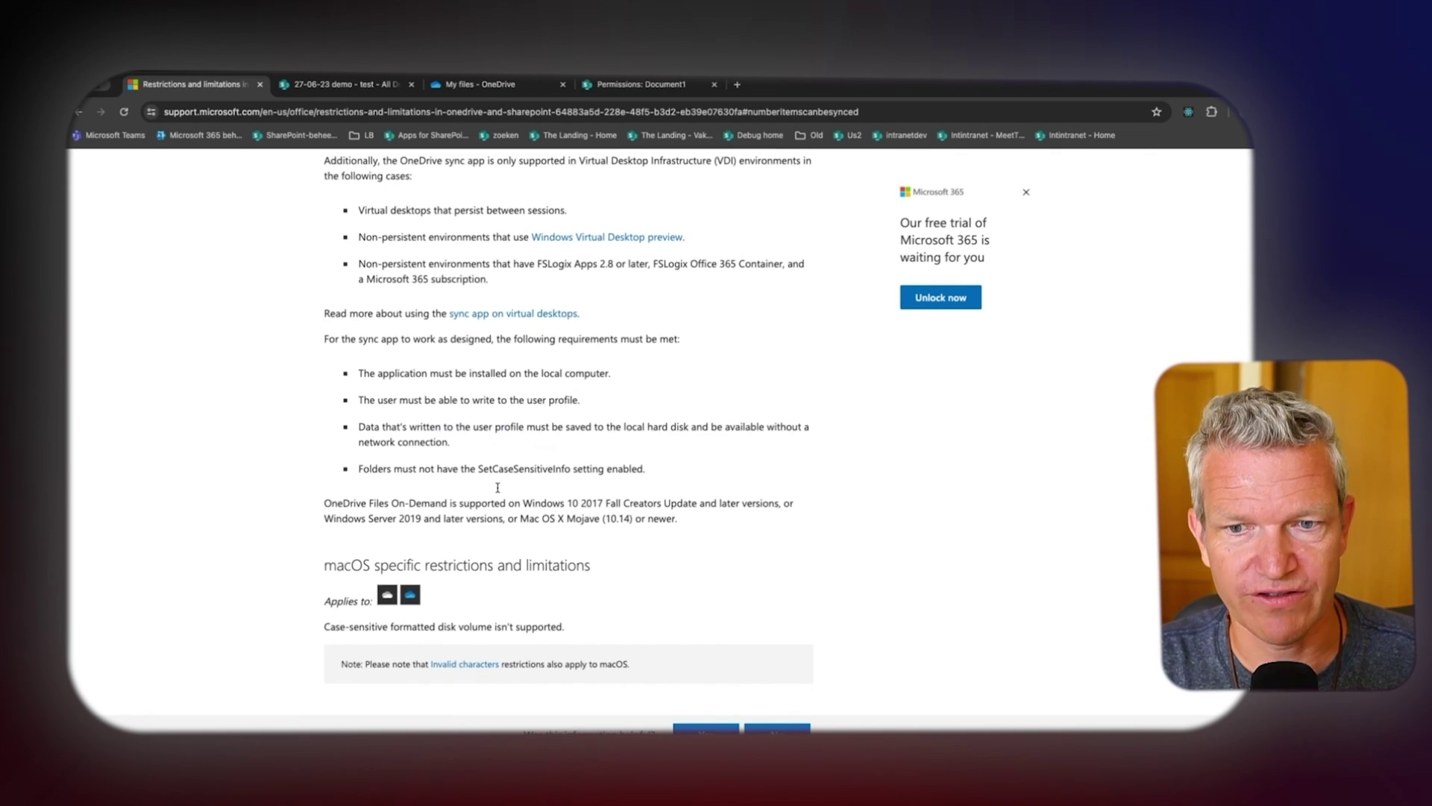
pyautogui.scroll(2, 496, 493)
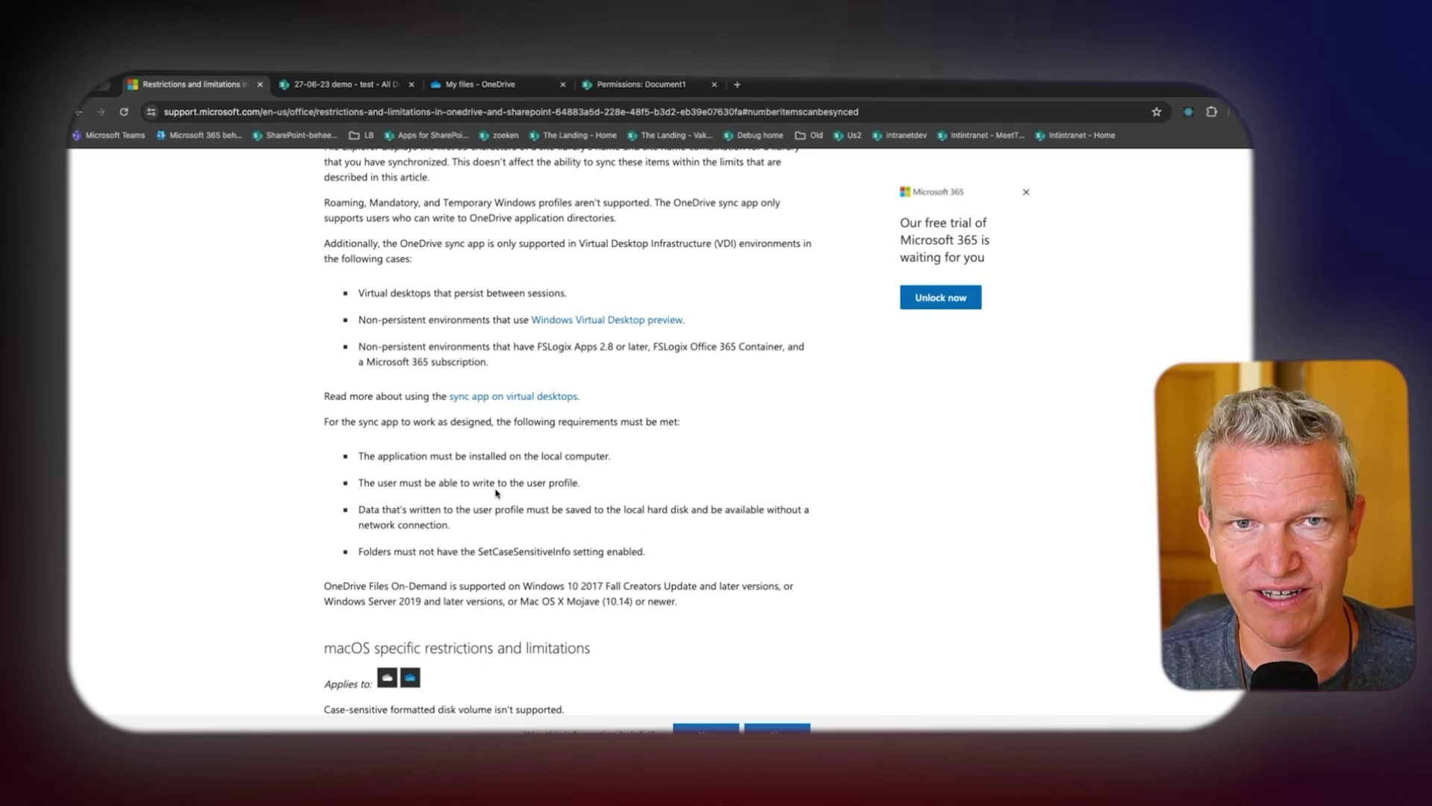